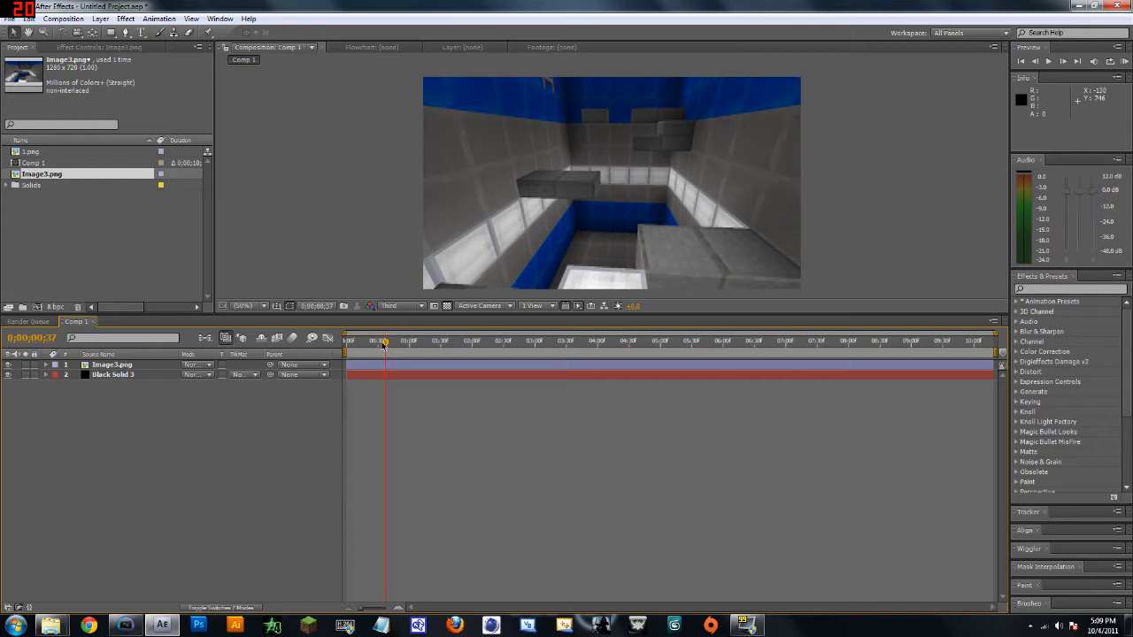
Delete the Black Solid 3 layer from the composition
mouse_move(386, 343)
mouse_down()
mouse_move(351, 346)
mouse_move(536, 362)
mouse_move(372, 358)
mouse_up()
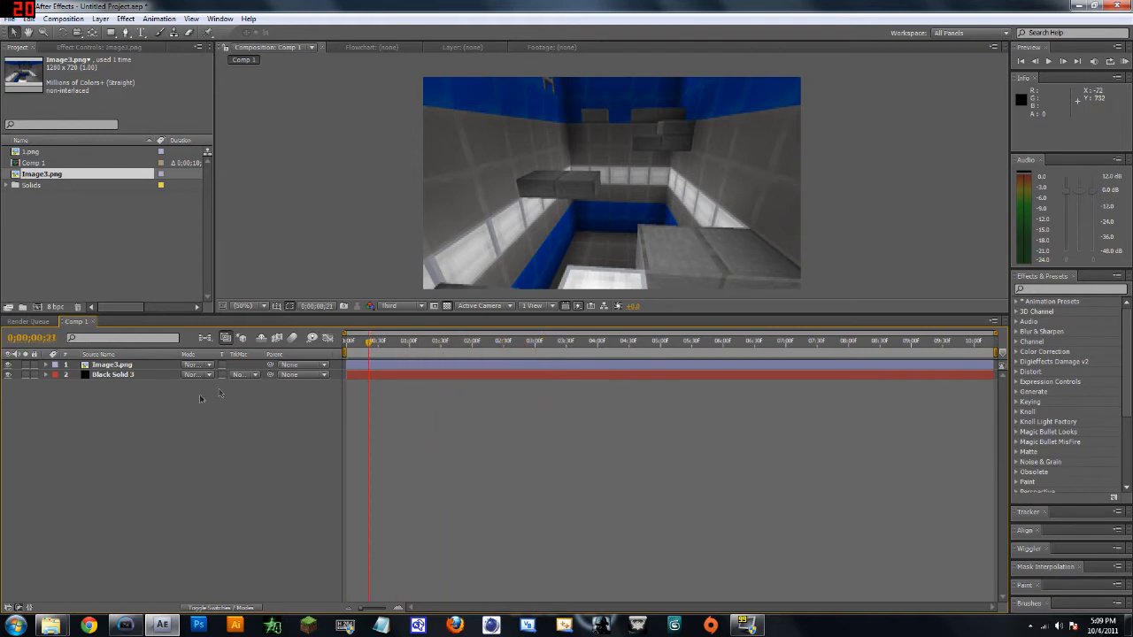
click(121, 375)
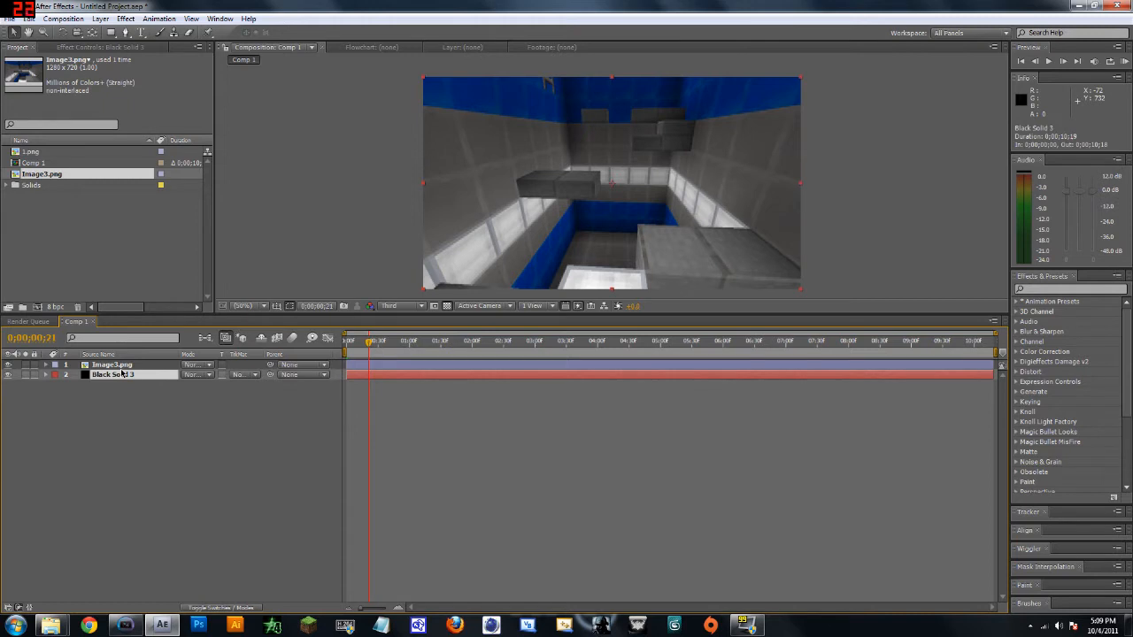
key(Delete)
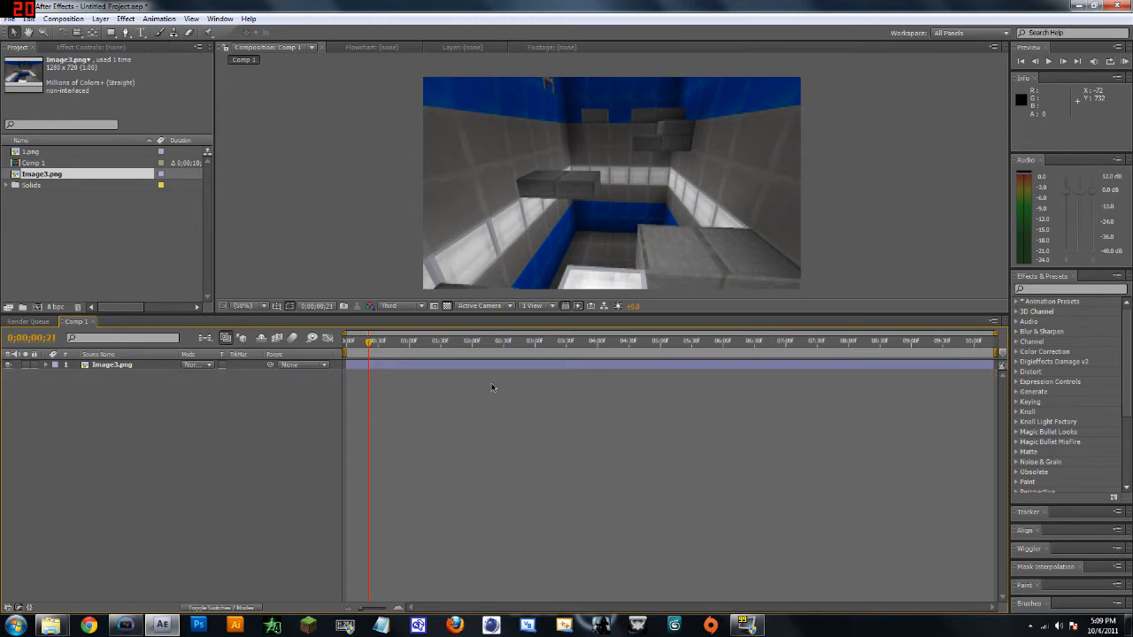
Try shifting the Image3.png layer horizontally through its Position property, undo the shift and collapse the layer's properties
click(46, 364)
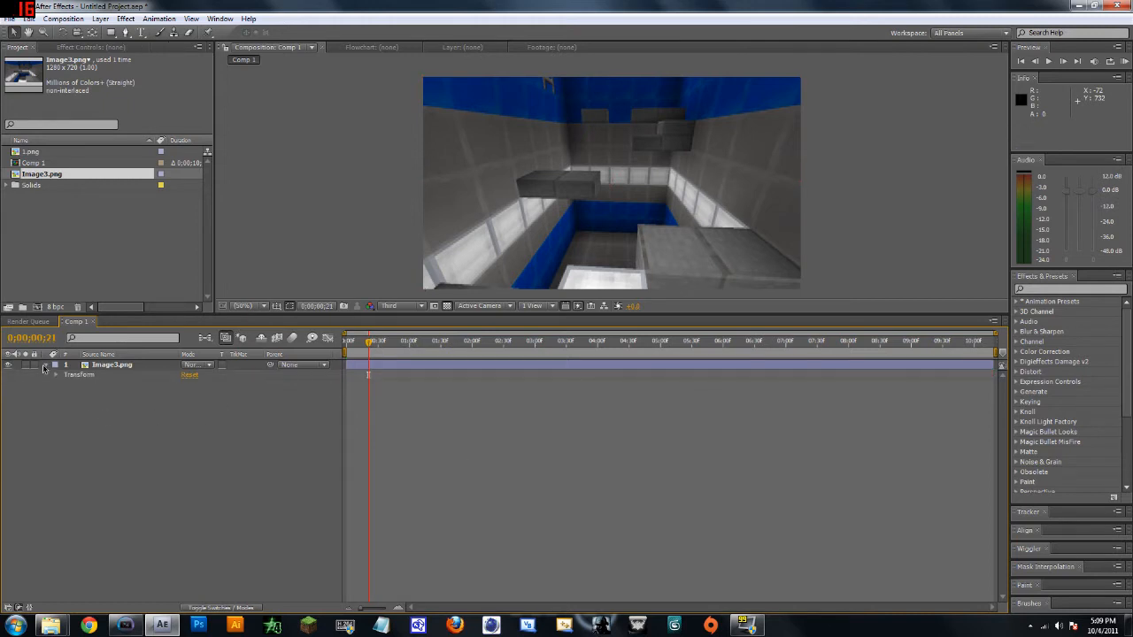
click(56, 375)
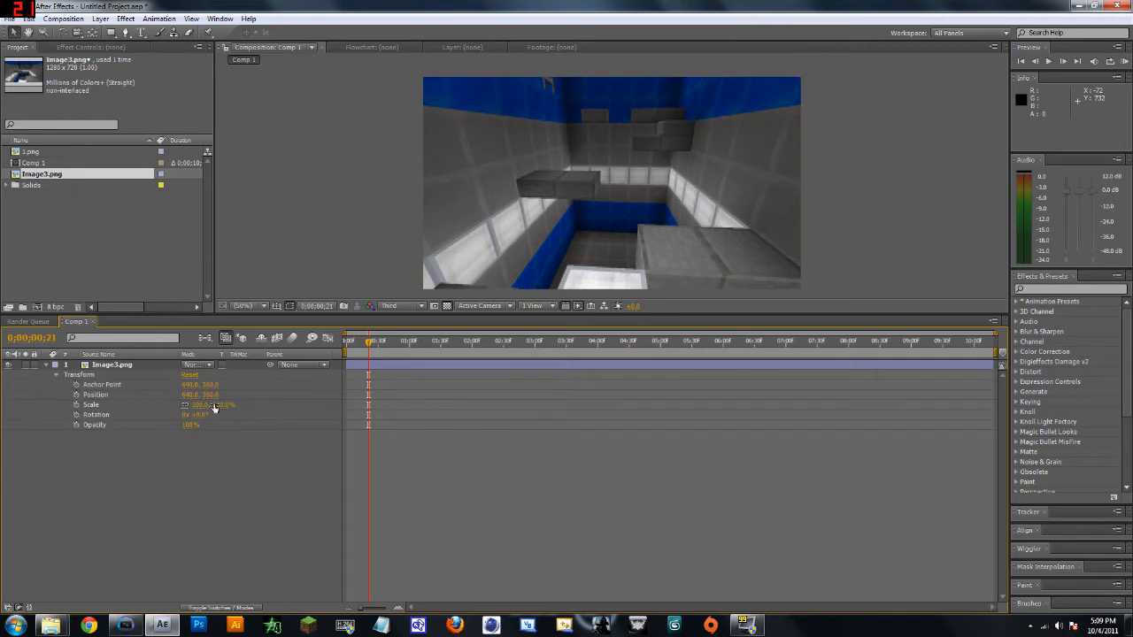
drag(213, 395, 141, 396)
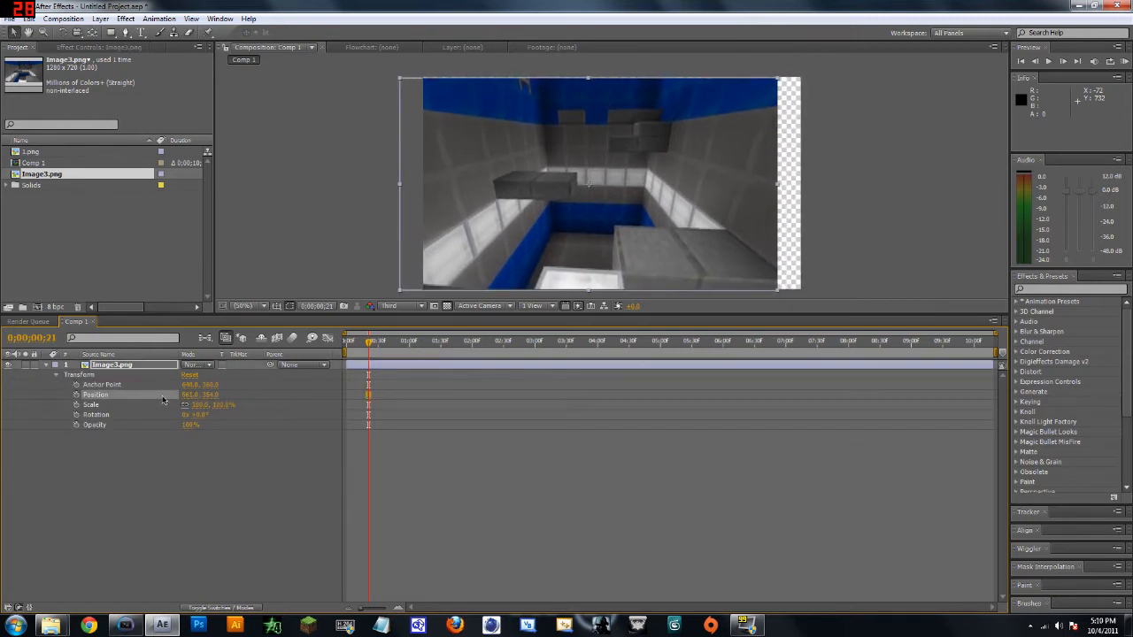
key(ctrl+z)
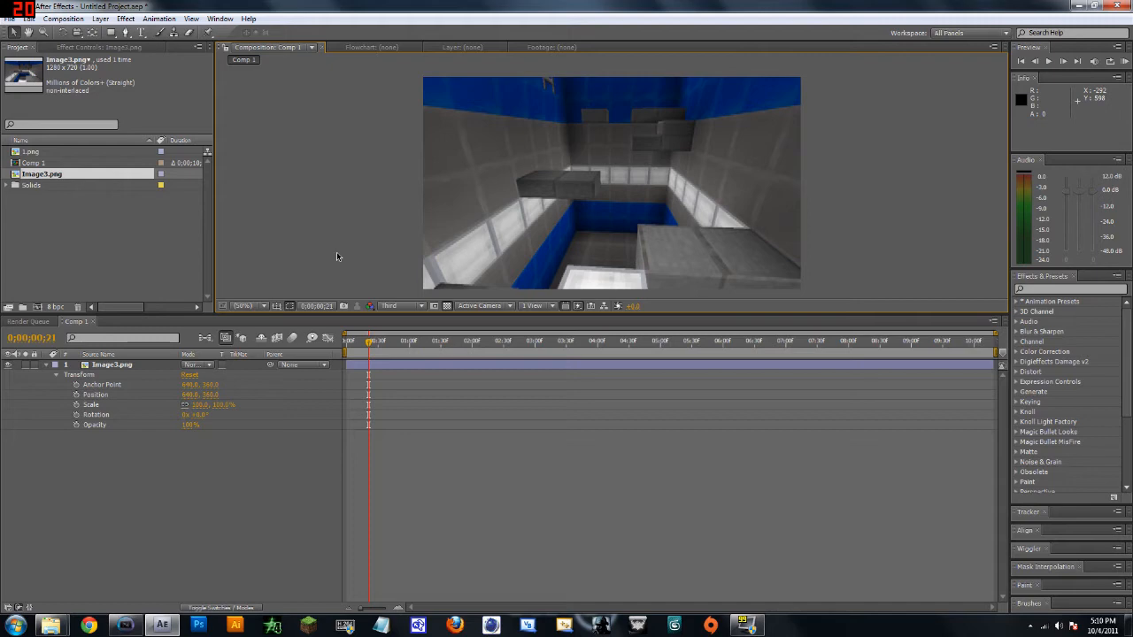
click(137, 503)
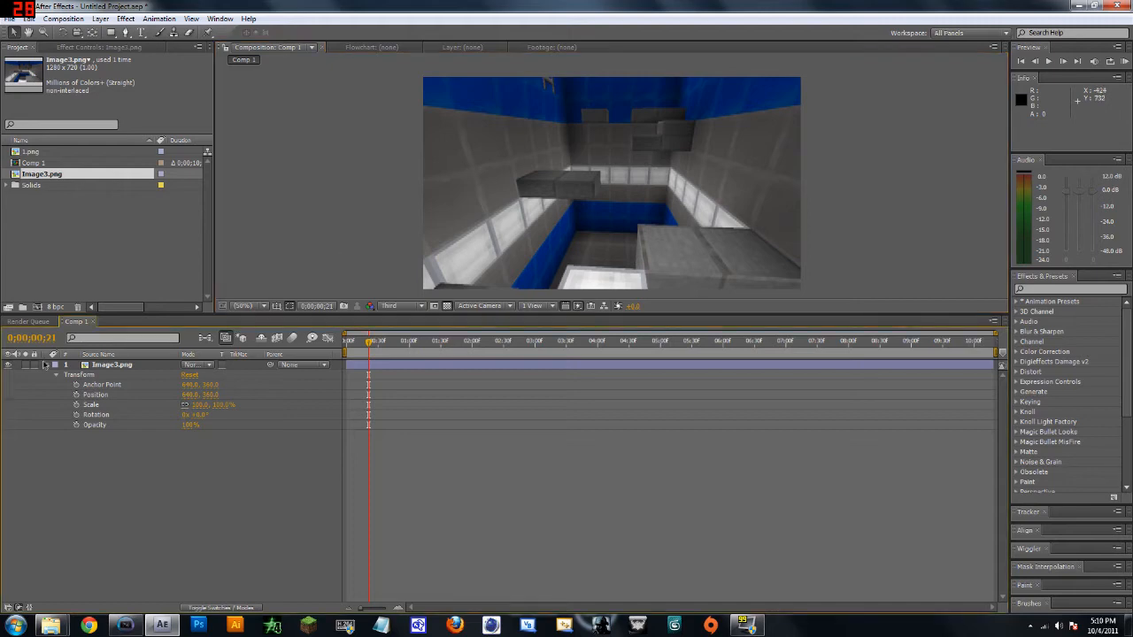
click(47, 365)
Create a text layer reading "Valgriz" over the image, enlarging its text box and placing the text in the upper part of the frame
click(141, 33)
drag(425, 254, 673, 287)
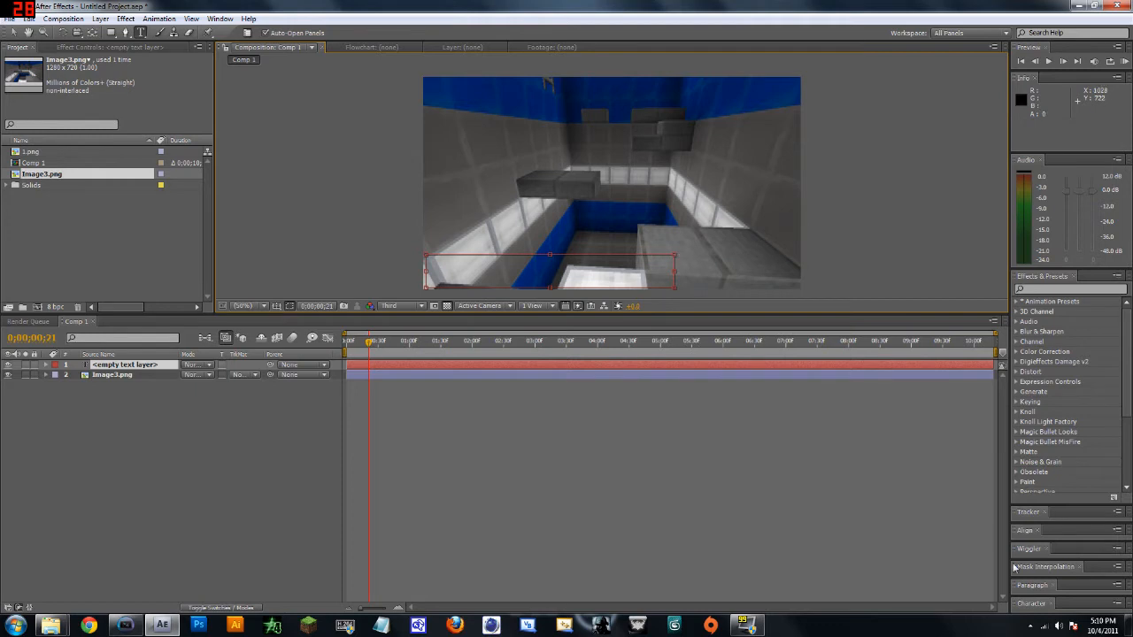
click(1044, 600)
drag(1019, 506, 1020, 484)
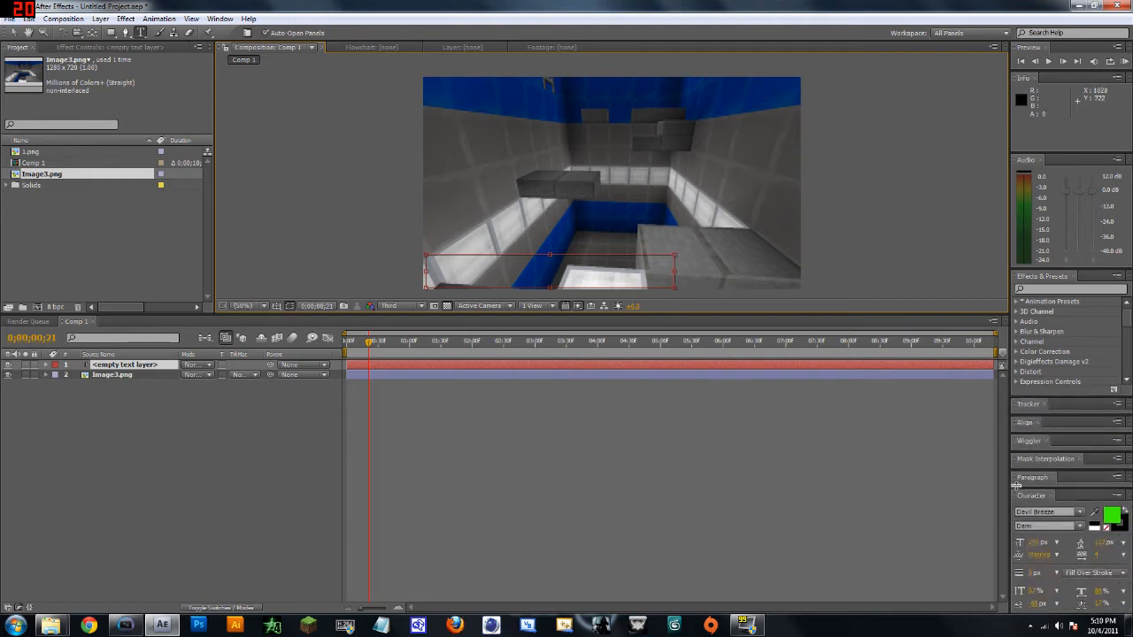
drag(676, 255, 913, 77)
drag(785, 126, 544, 131)
Colour the Valgriz text white (FFFFFF) and move it to the upper-left corner of the image
click(1110, 516)
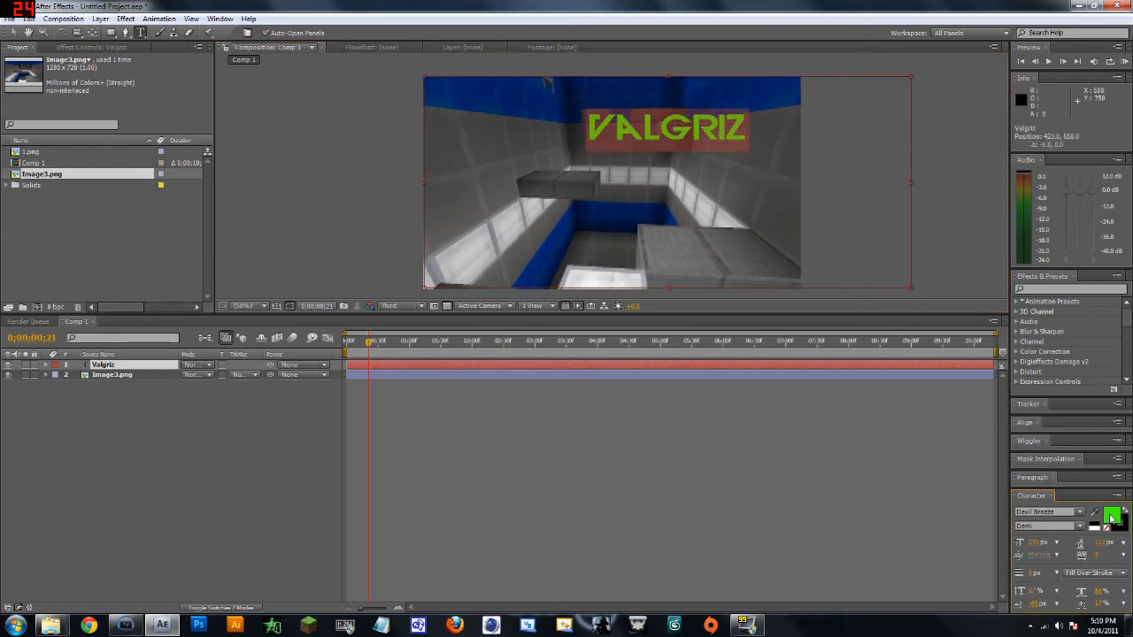
click(142, 122)
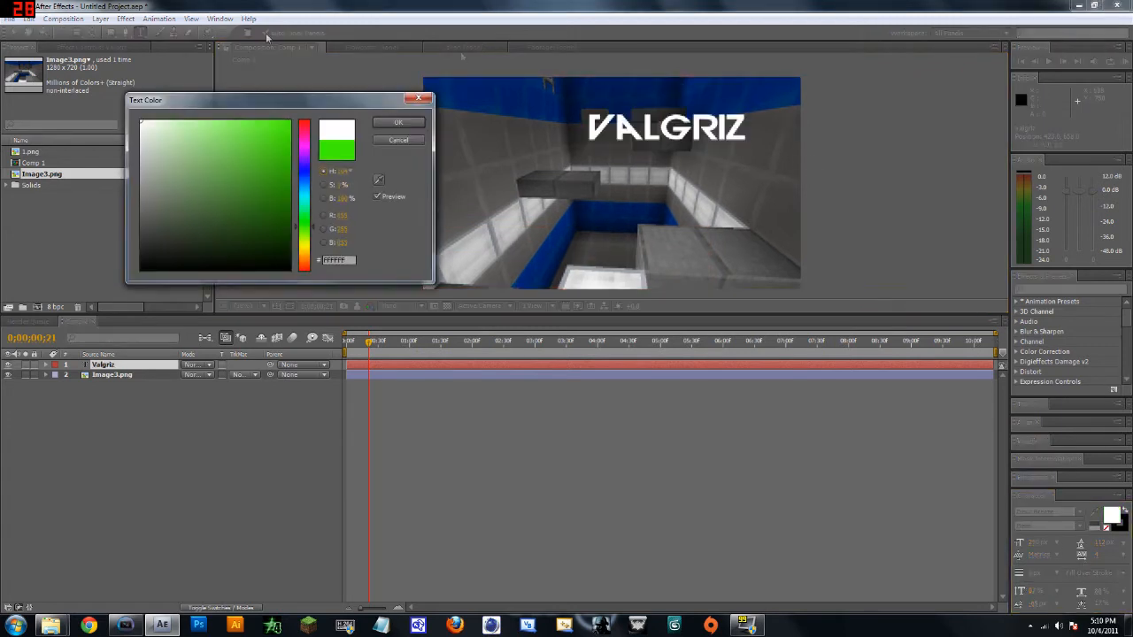
click(395, 125)
click(12, 33)
drag(677, 131, 516, 96)
click(27, 422)
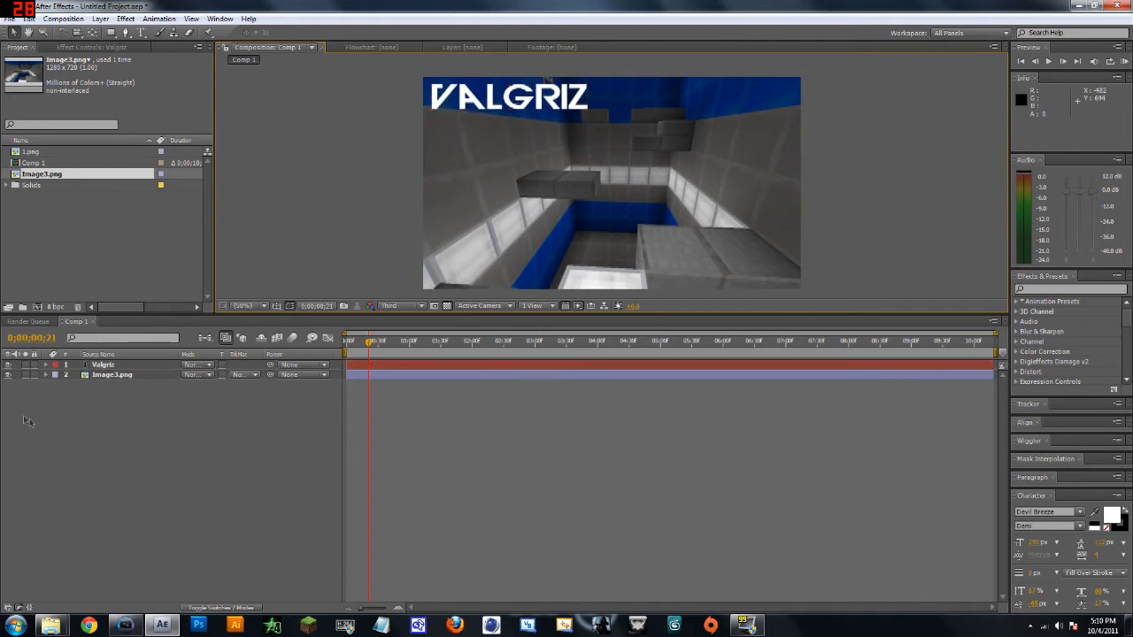
Try moving the Image3.png layer vertically on its own through its Position property, undoing each change
click(47, 375)
drag(213, 405, 163, 398)
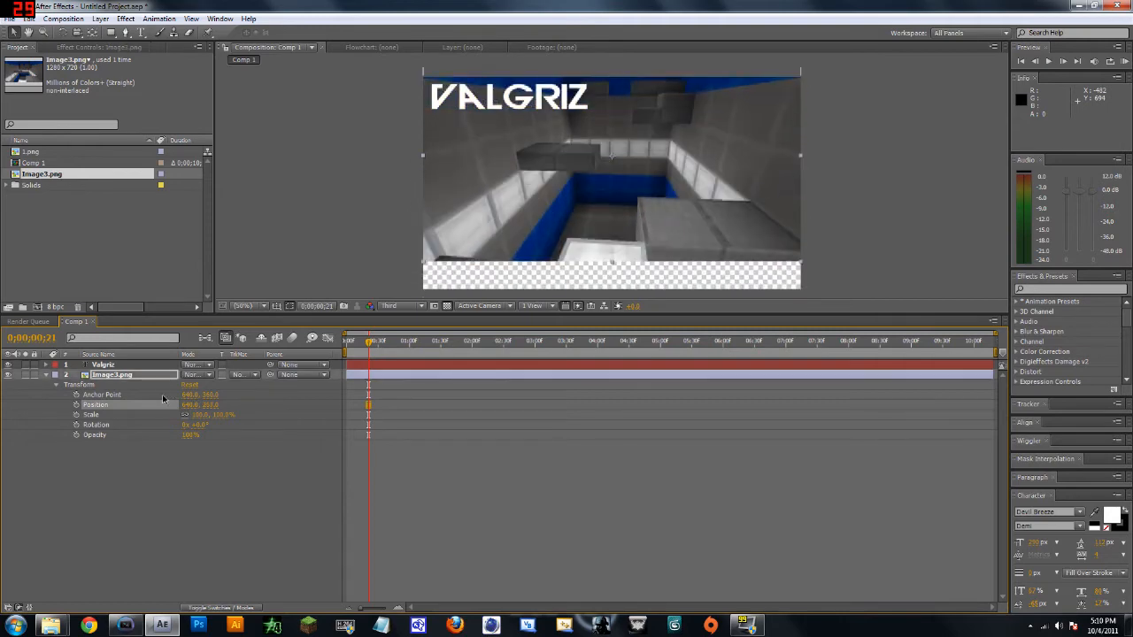
key(ctrl+z)
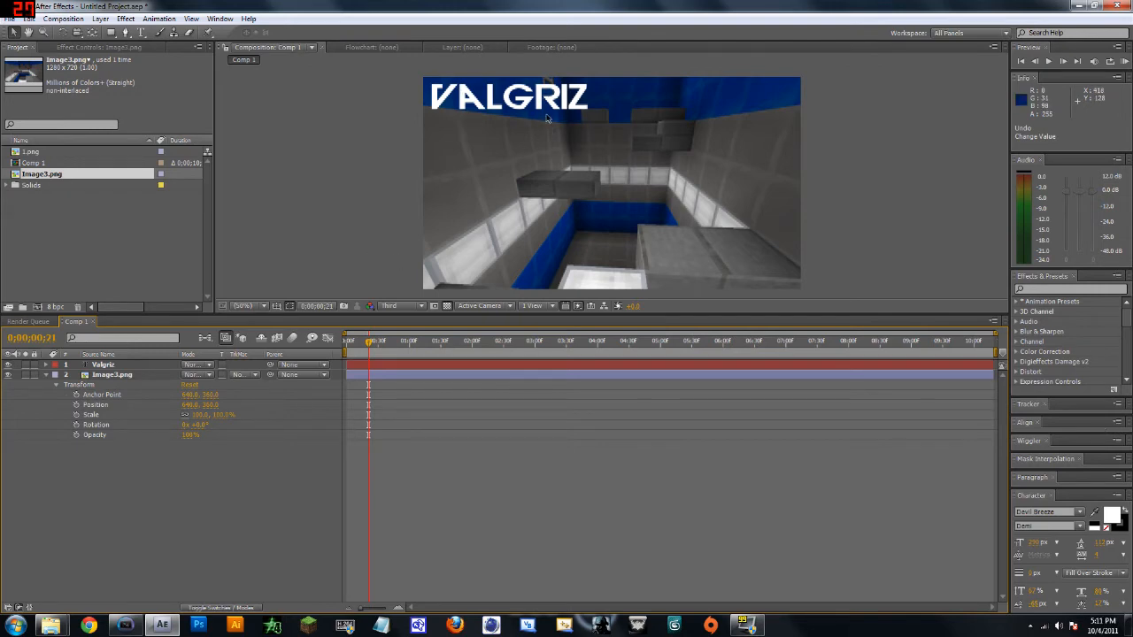
drag(208, 404, 221, 410)
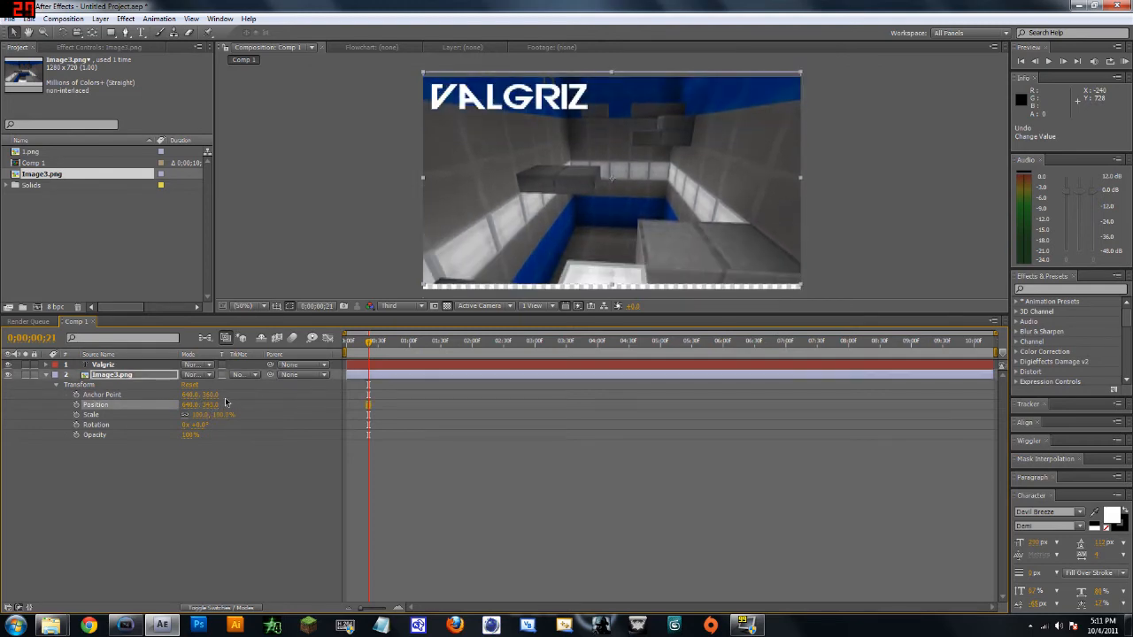
key(ctrl+z)
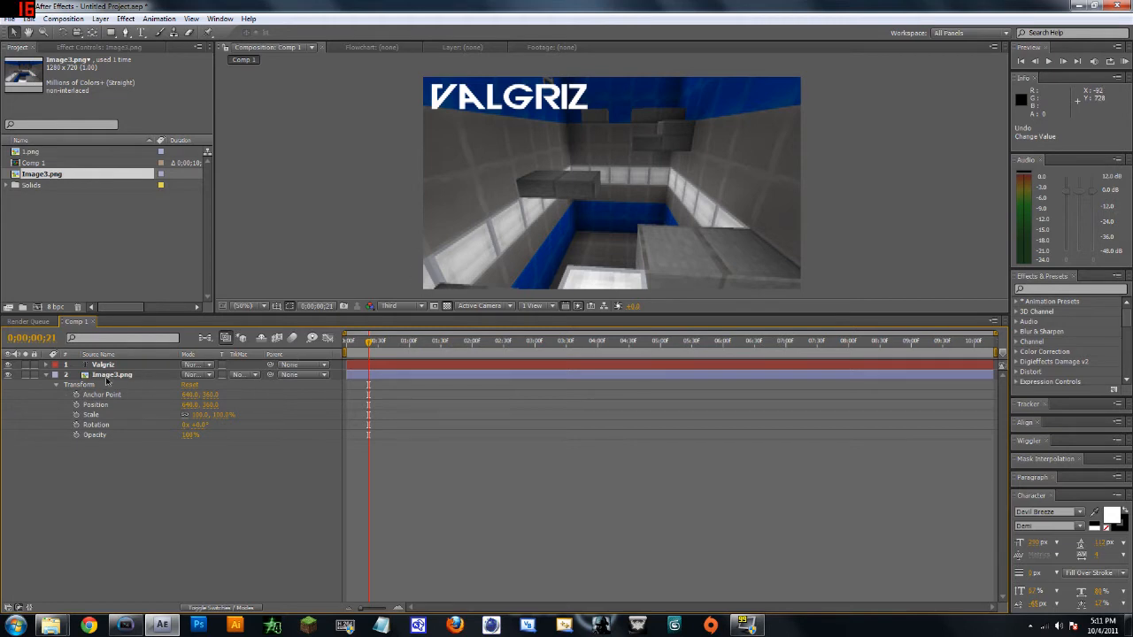
click(300, 367)
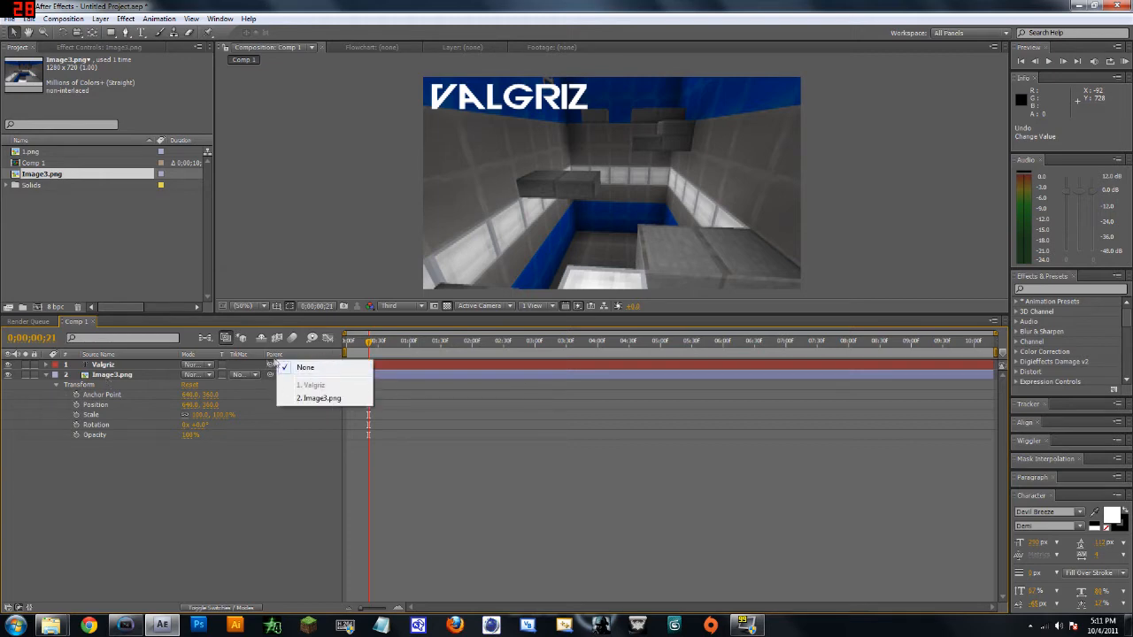
click(299, 367)
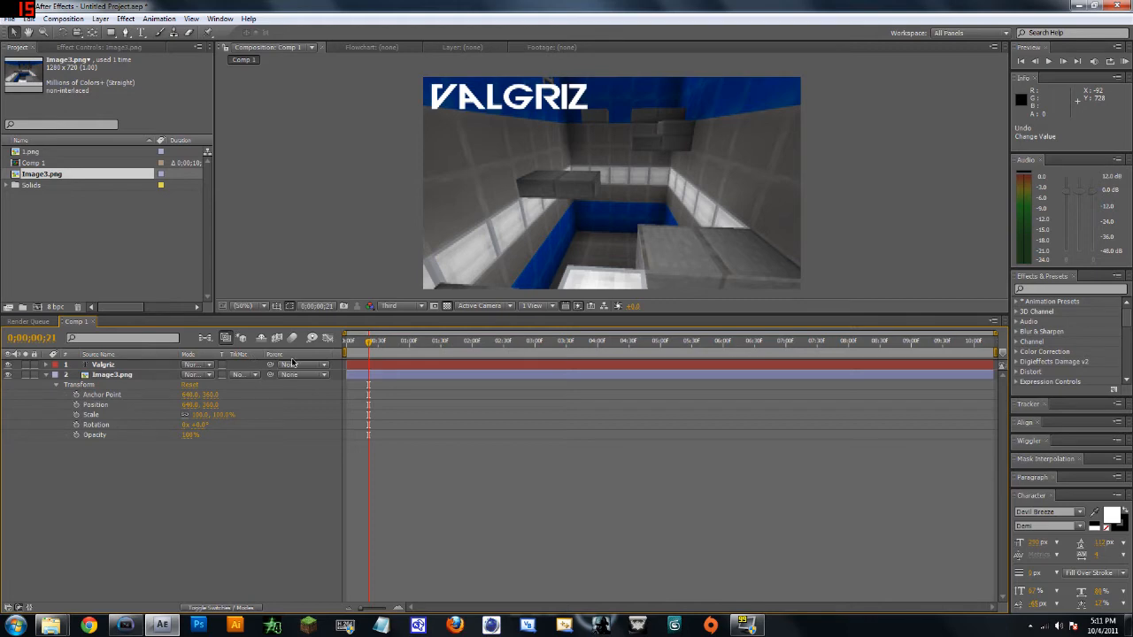
right_click(119, 368)
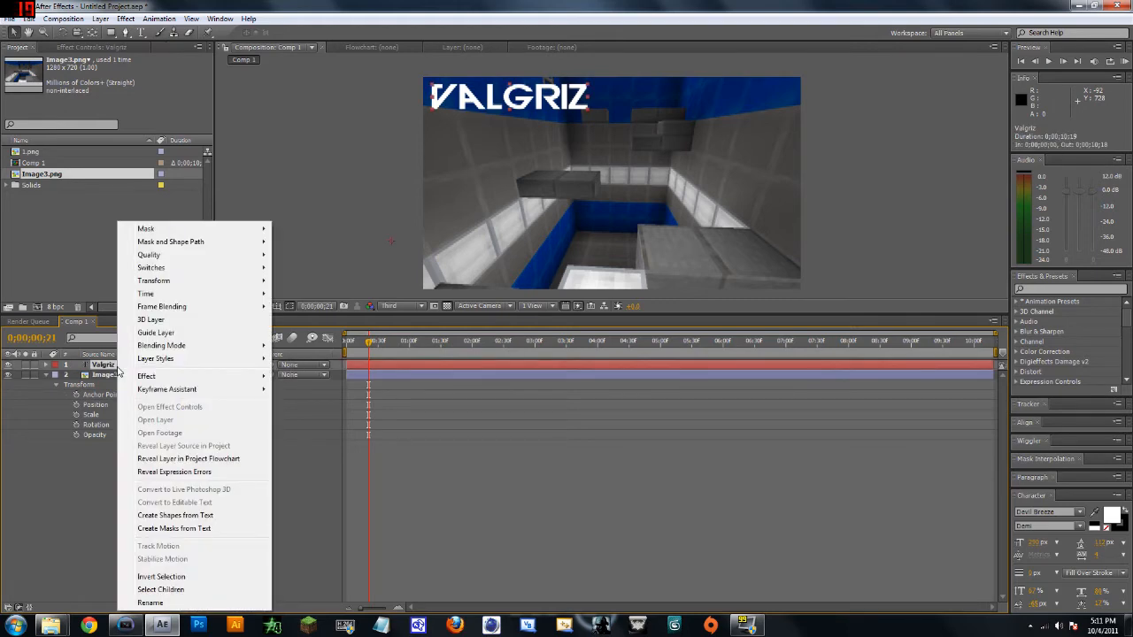
mouse_move(251, 292)
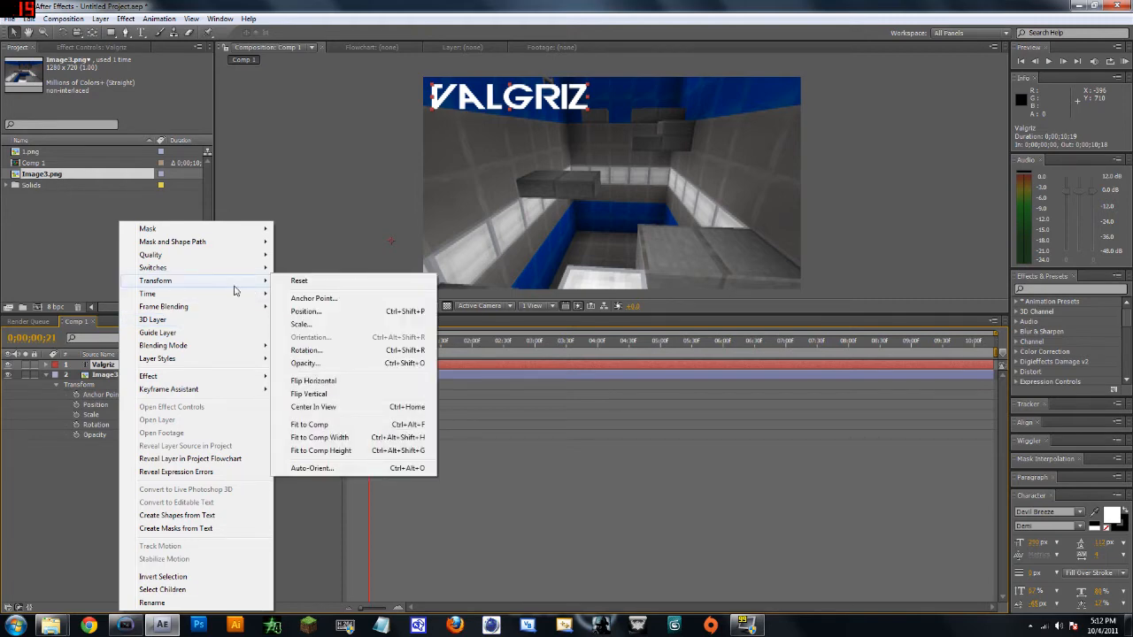
click(300, 280)
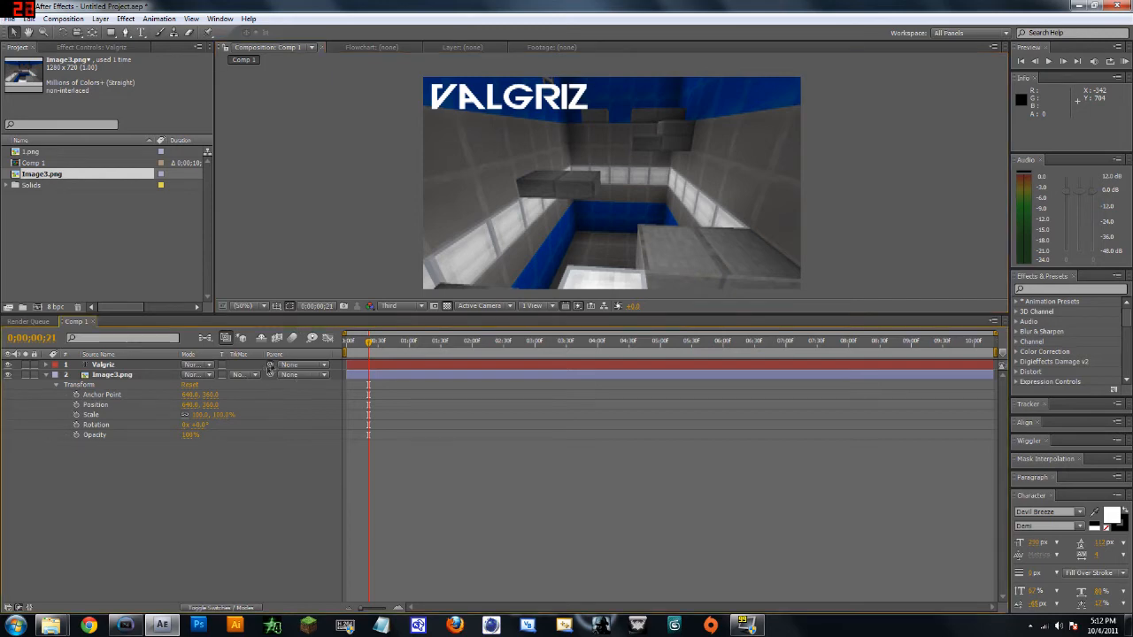
Parent the Valgriz text layer to the Image3.png layer and check the assigned parent
drag(93, 331, 117, 377)
click(308, 365)
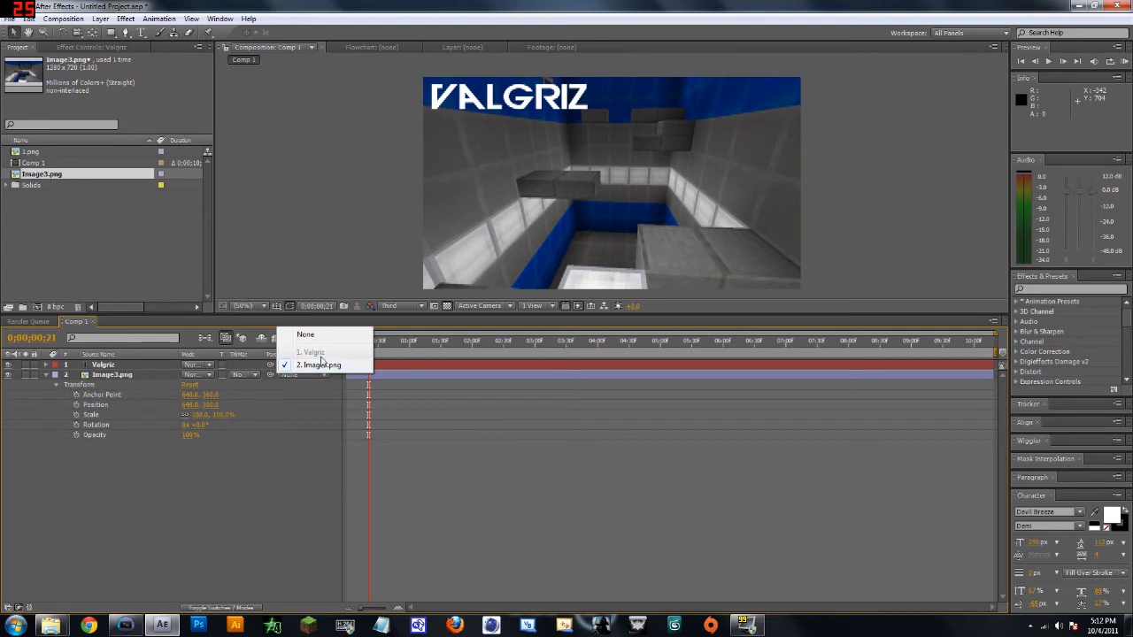
click(247, 519)
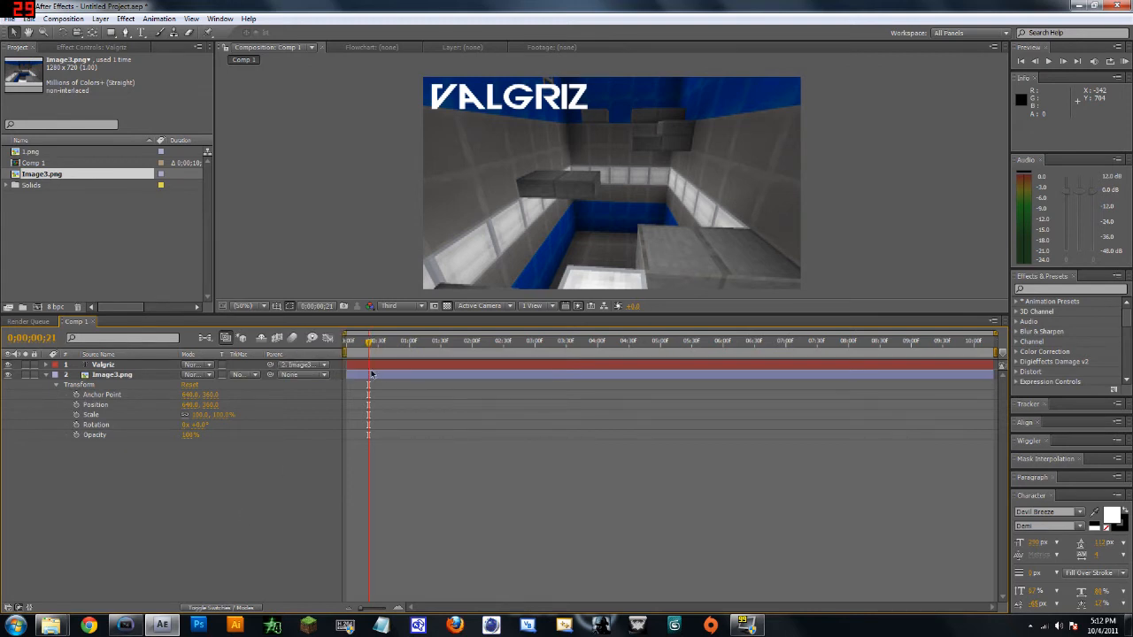
Try keyframing Image3.png's position from 0 to 5 seconds, moving it down and right to about 1234, 500, preview the motion and undo it
drag(368, 342, 346, 342)
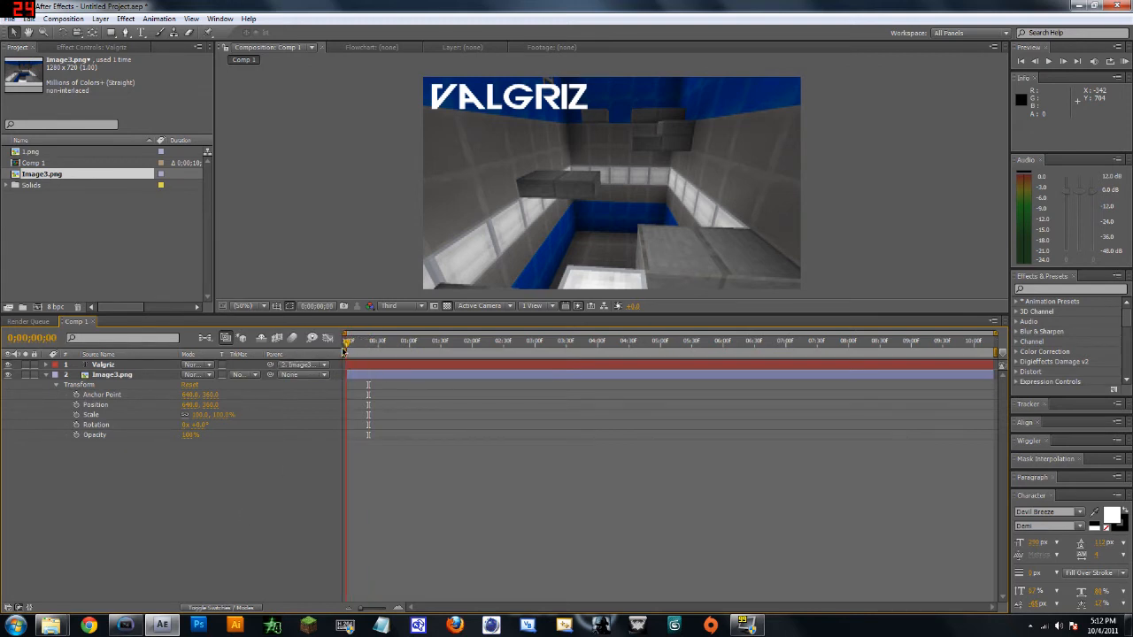
click(76, 405)
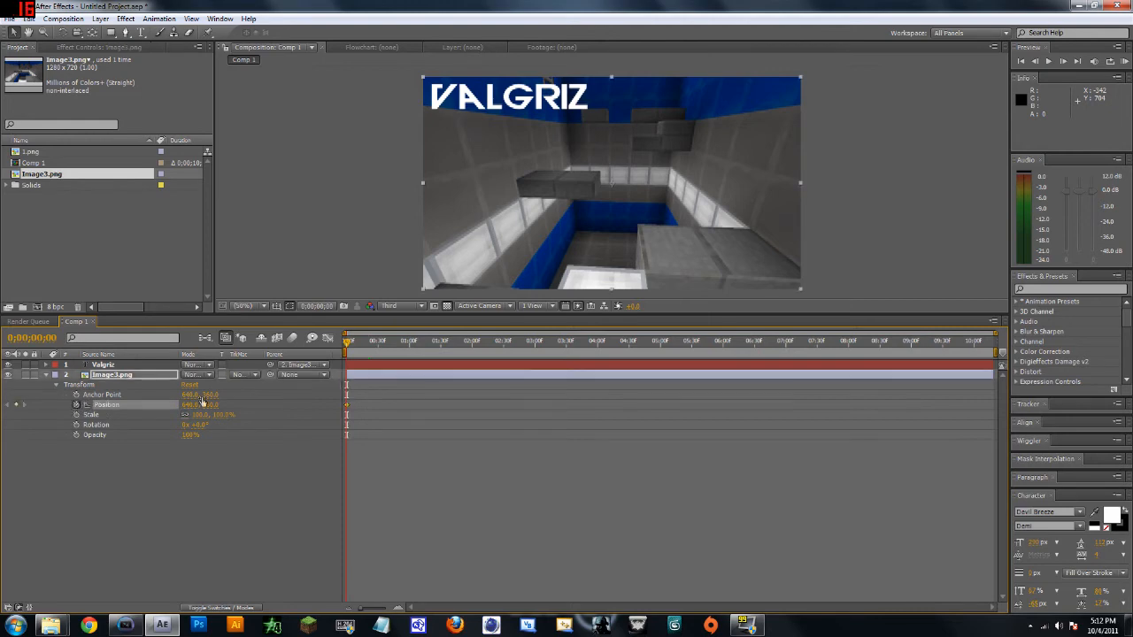
drag(346, 341, 660, 342)
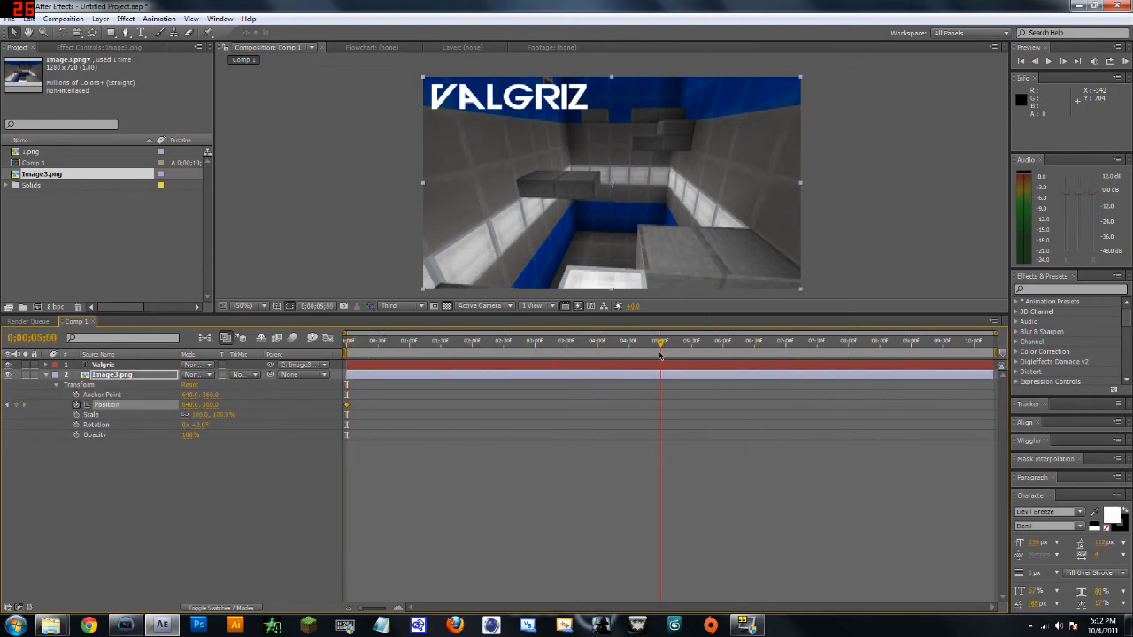
drag(485, 213, 660, 253)
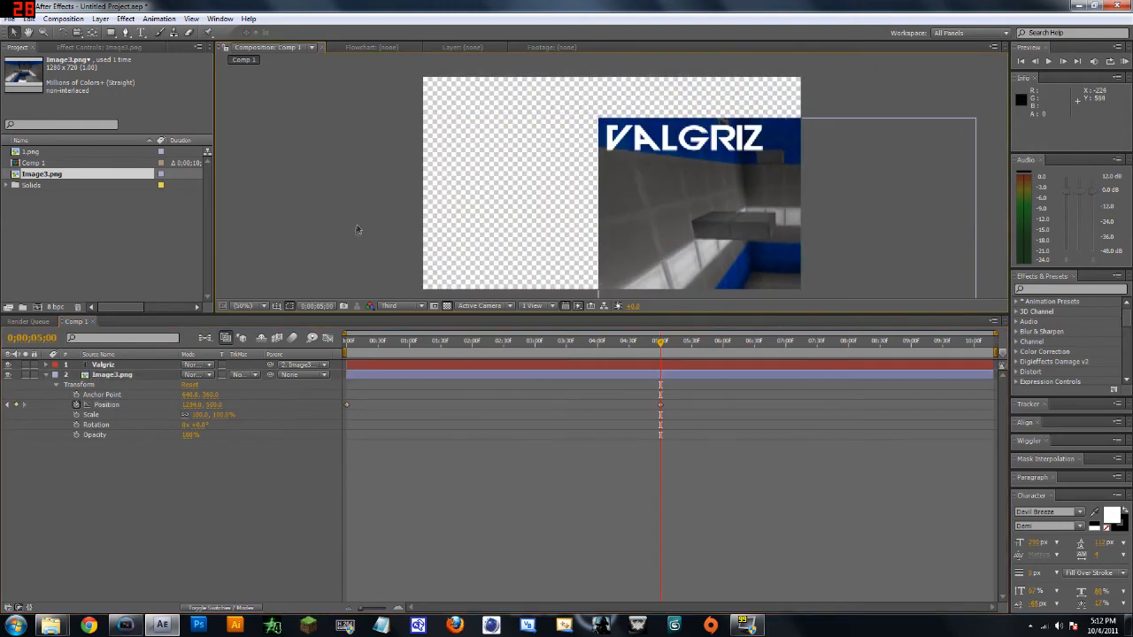
key(KP_0)
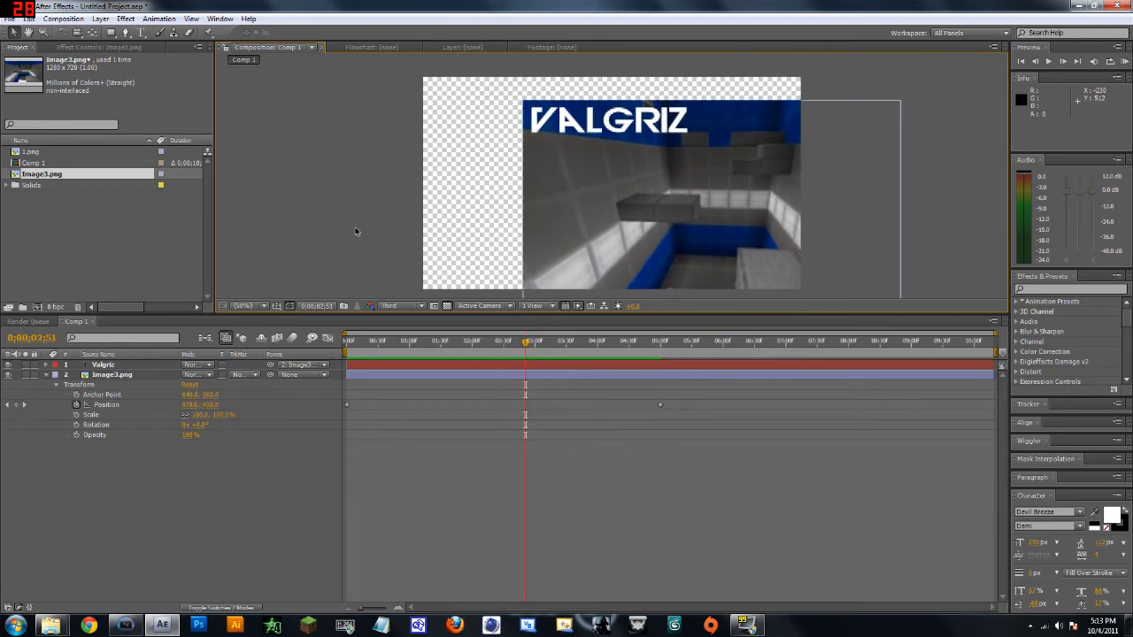
key(ctrl+z)
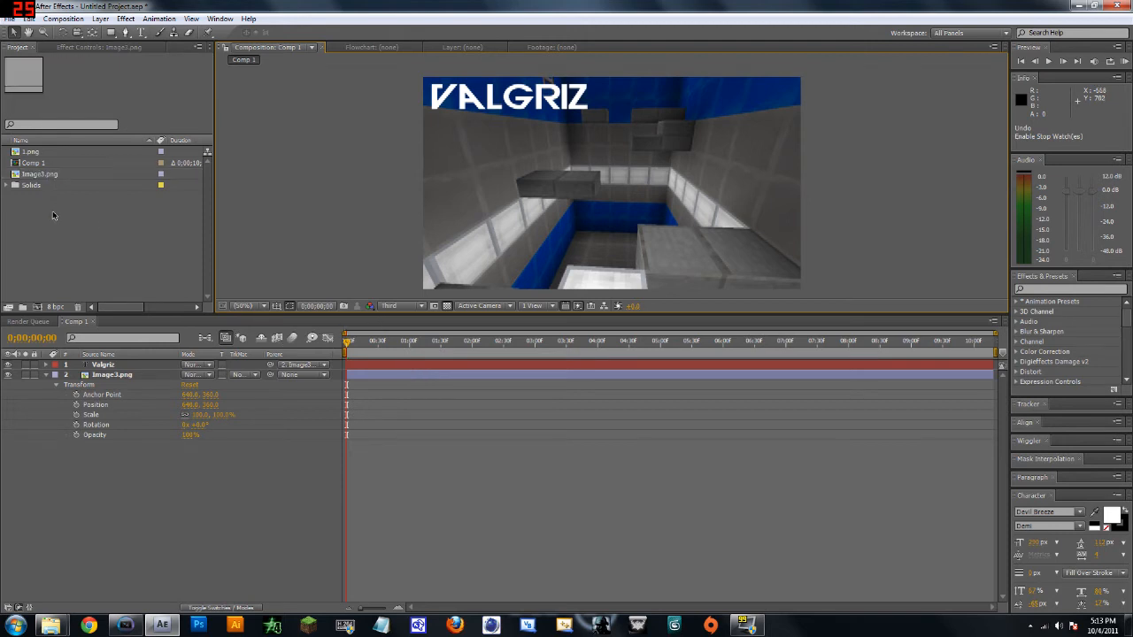
Add the 1.png logo to the composition, scale it to about 271% and position it left of the frame's centre
drag(31, 151, 531, 170)
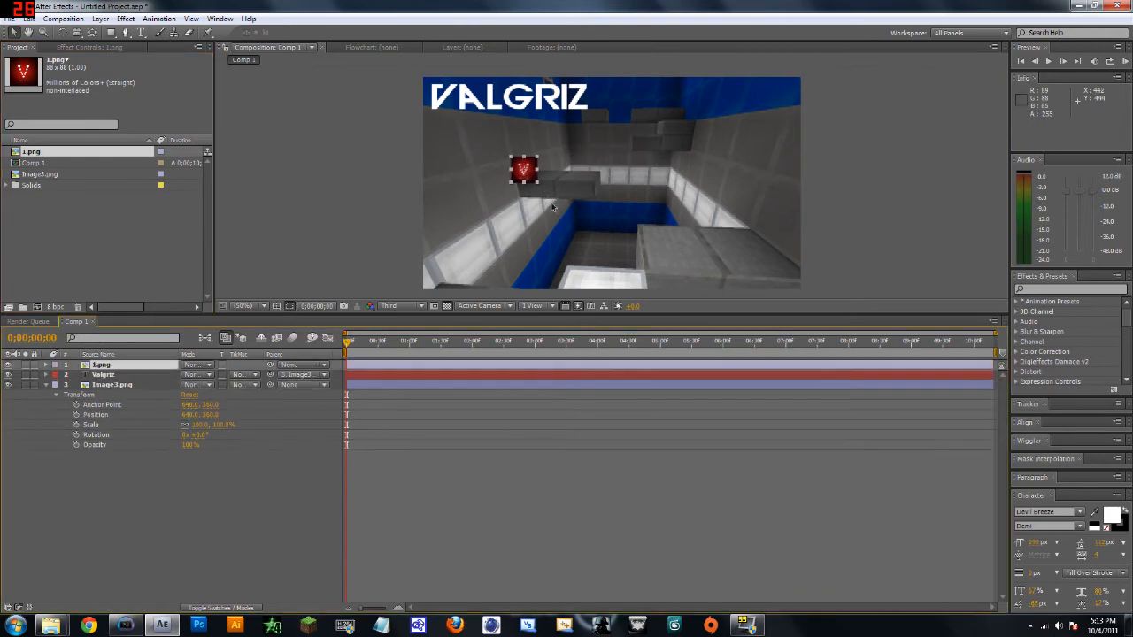
click(46, 365)
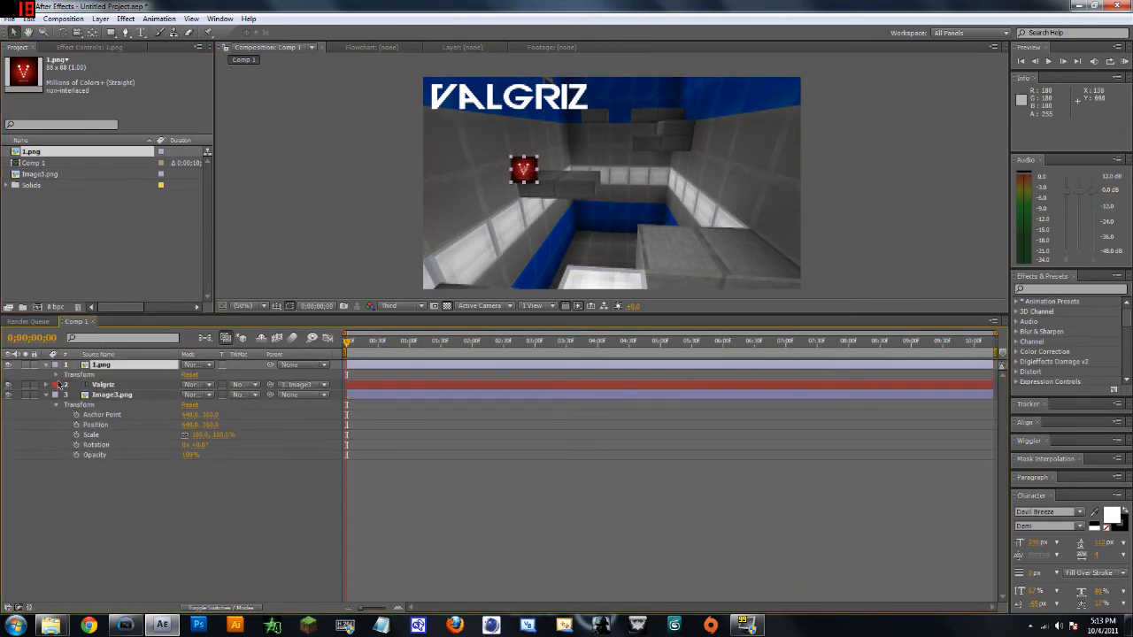
click(56, 375)
drag(220, 405, 324, 414)
drag(543, 181, 543, 202)
click(334, 267)
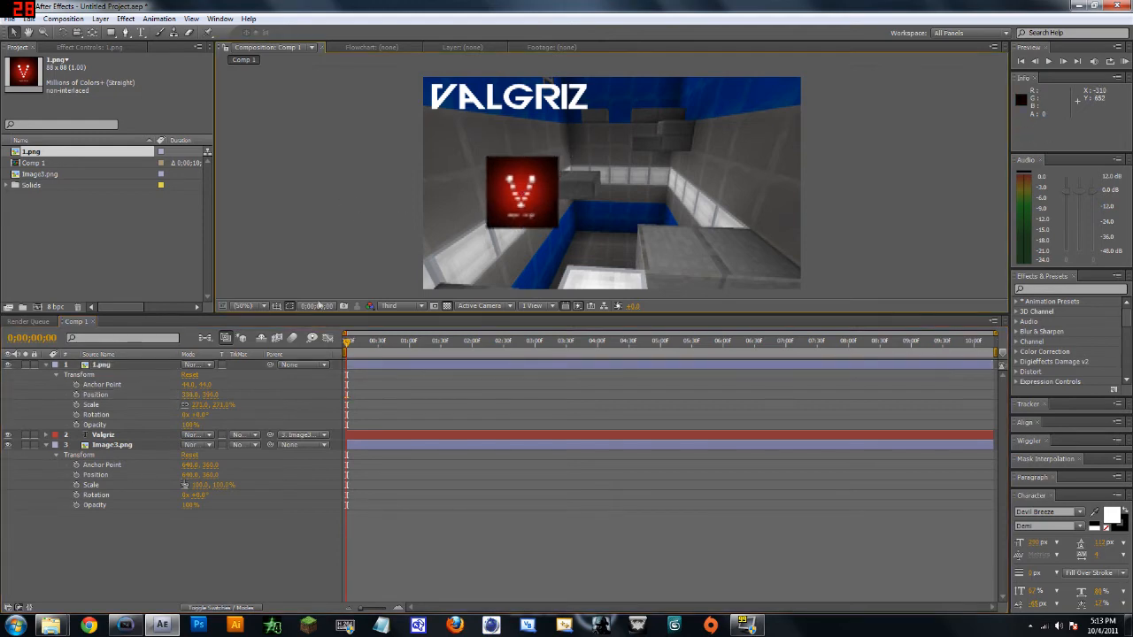
Set the Valgriz text layer's parent to None and place the text directly to the right of the logo
click(111, 435)
click(292, 435)
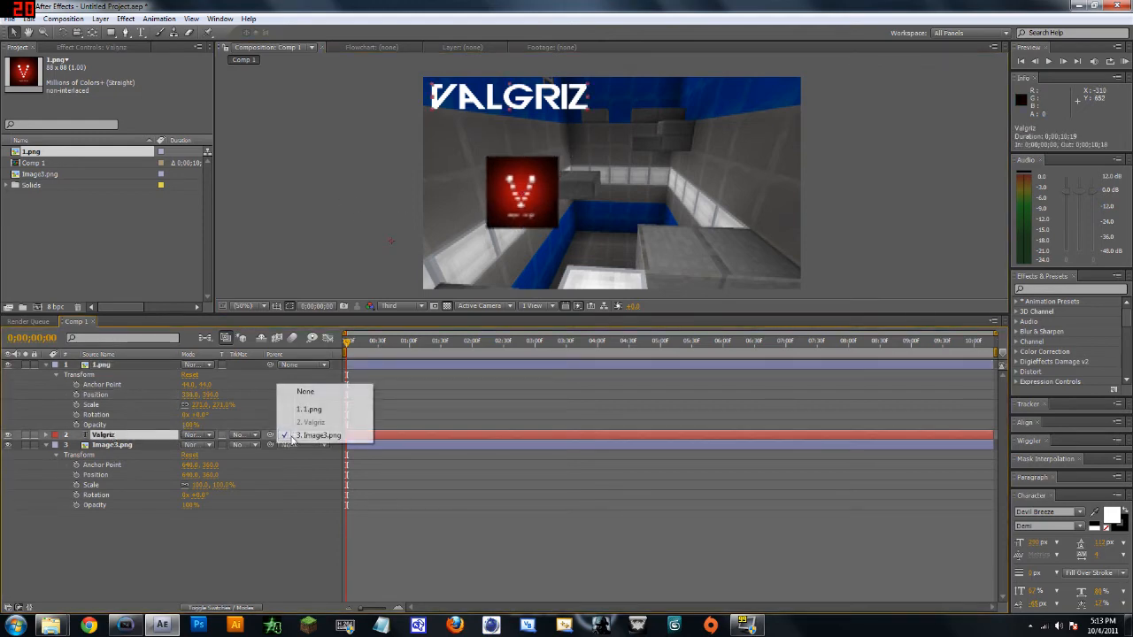
click(320, 394)
drag(514, 109, 649, 208)
click(872, 198)
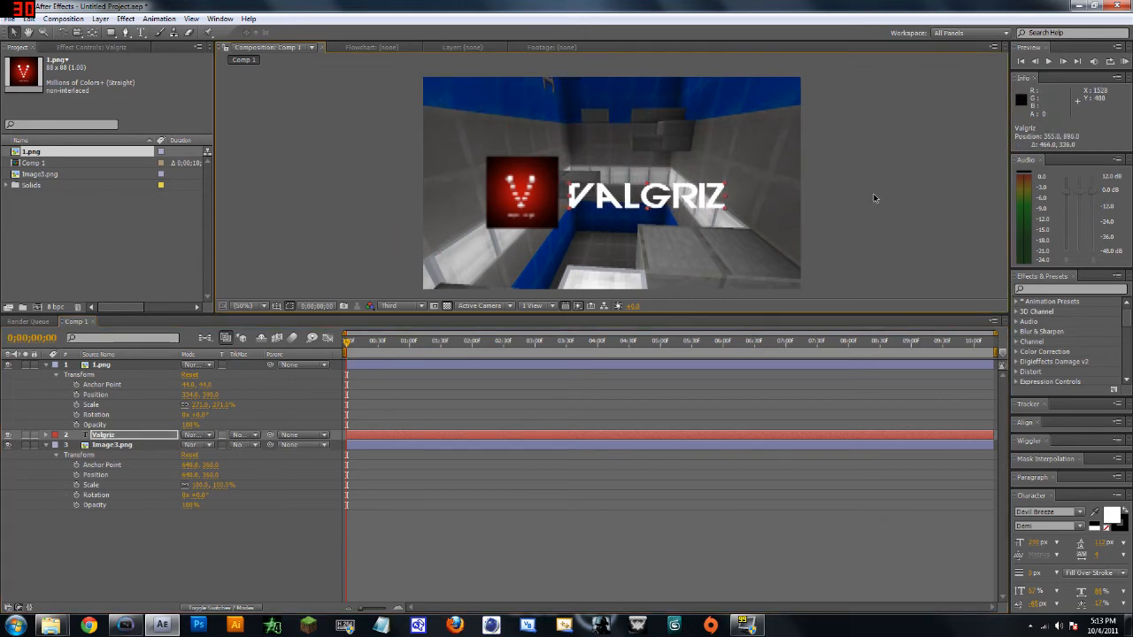
Rename the 1.png layer in the composition to Logo
right_click(112, 366)
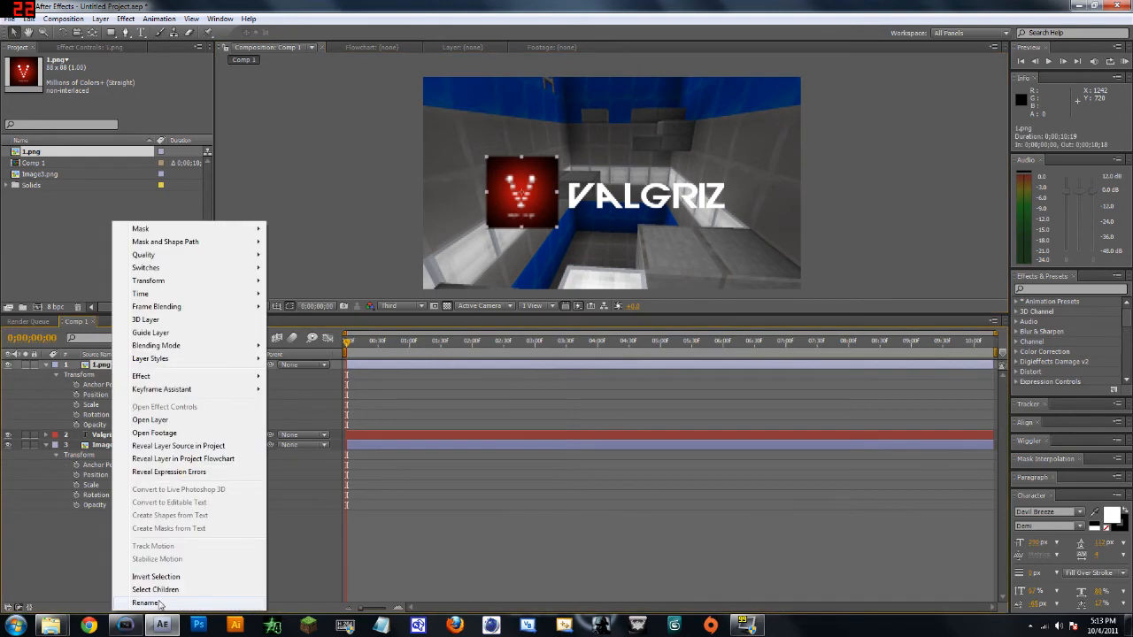
click(158, 603)
text(Logo)
key(Return)
click(102, 515)
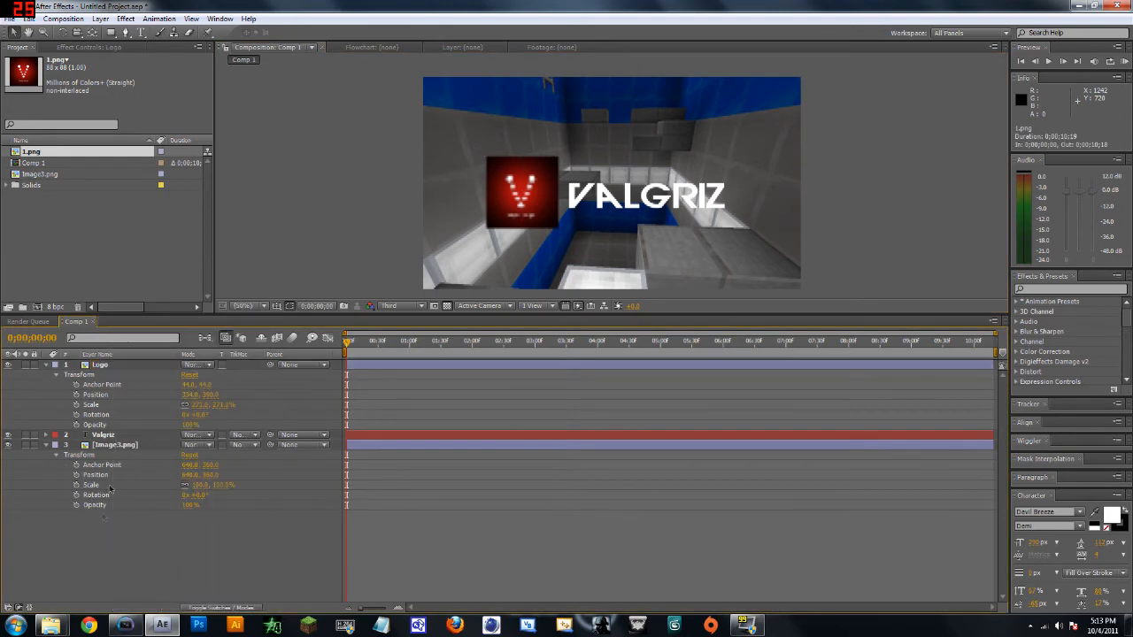
Rename the Image3.png layer in the composition to Background
right_click(124, 445)
click(181, 607)
text(Background)
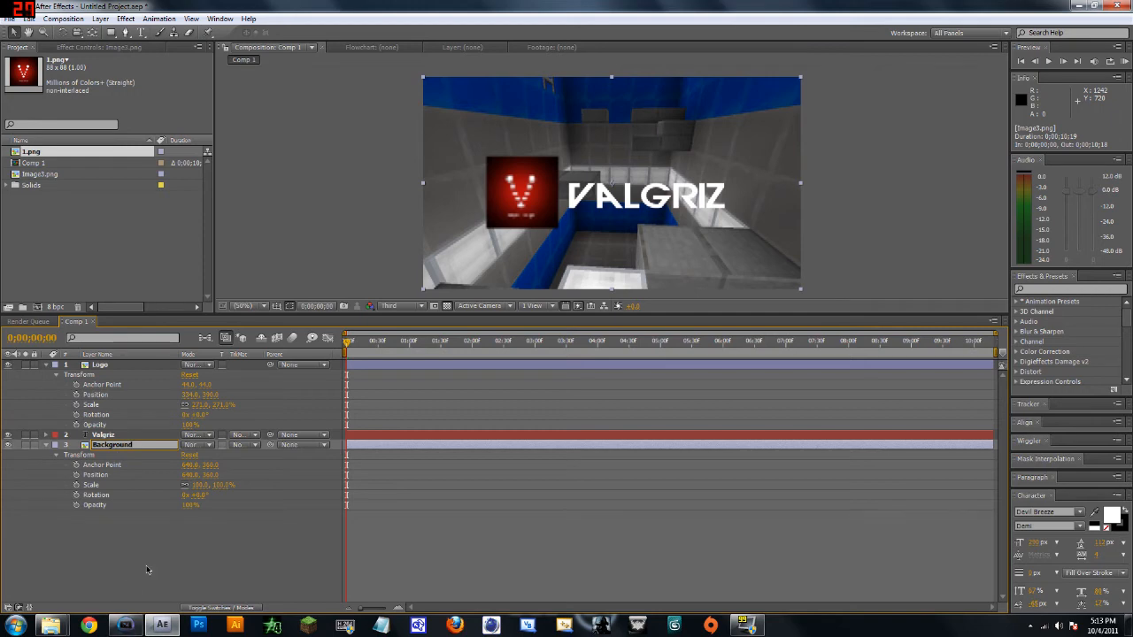
key(Return)
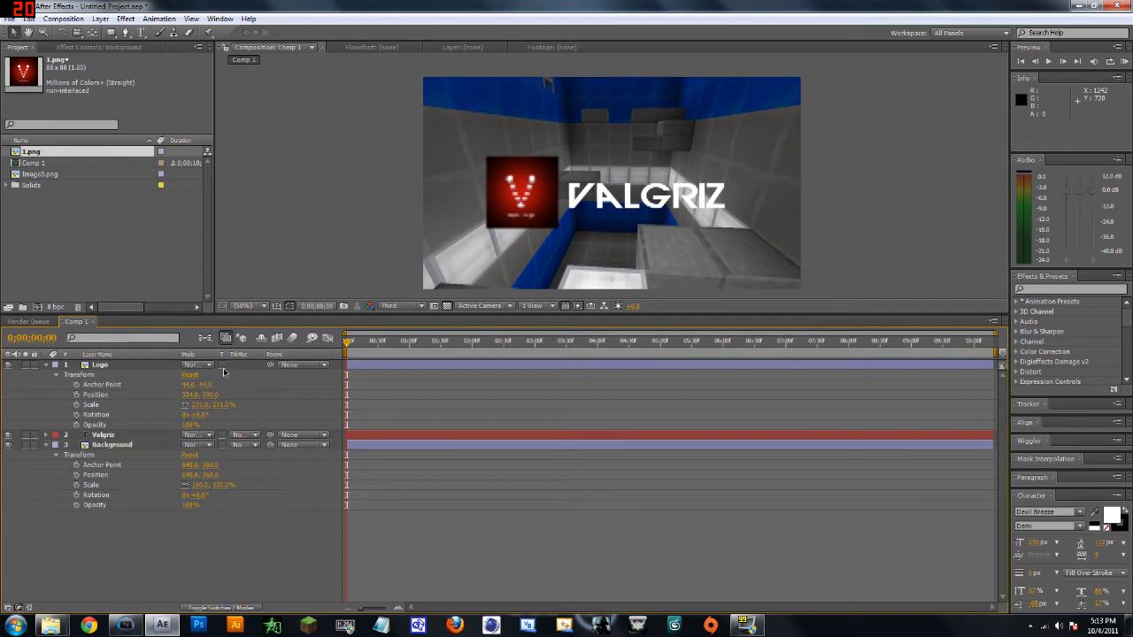
Parent the Logo and Valgriz layers to Background, try shifting the Background layer's position and undo the shift
click(301, 365)
click(327, 411)
click(303, 436)
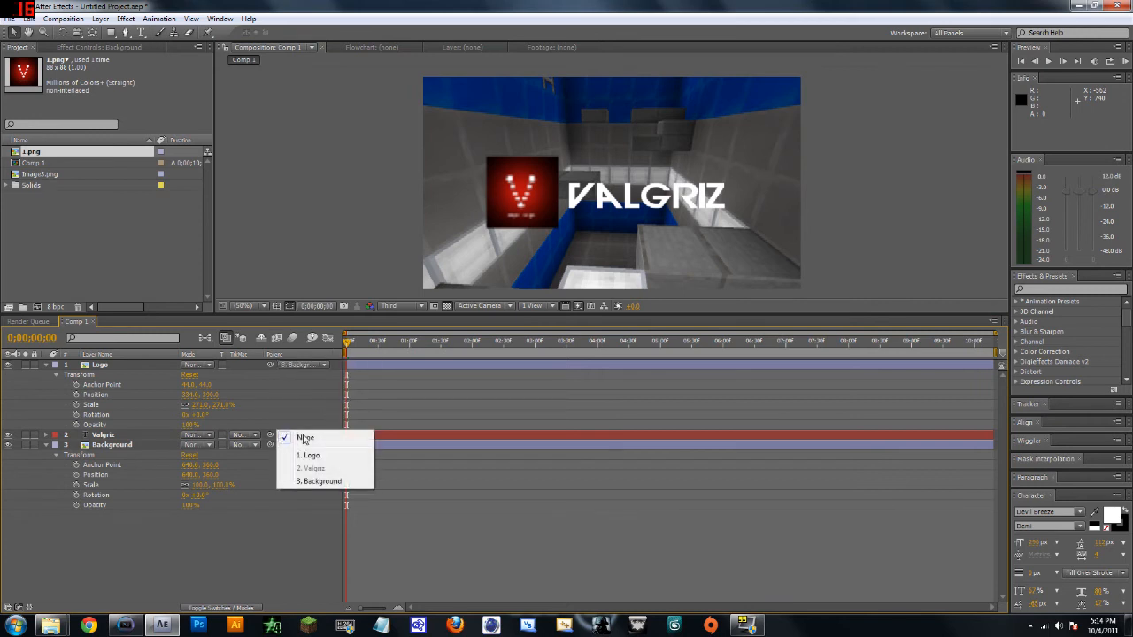
click(340, 481)
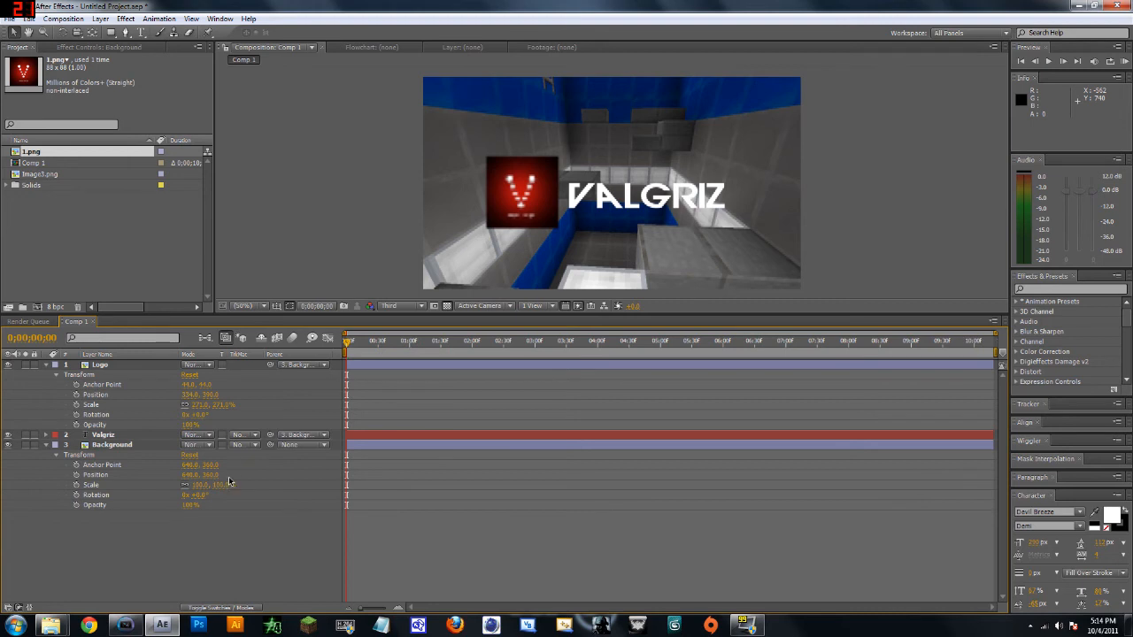
mouse_move(212, 475)
mouse_down()
mouse_move(262, 478)
mouse_move(174, 464)
mouse_move(225, 466)
mouse_up()
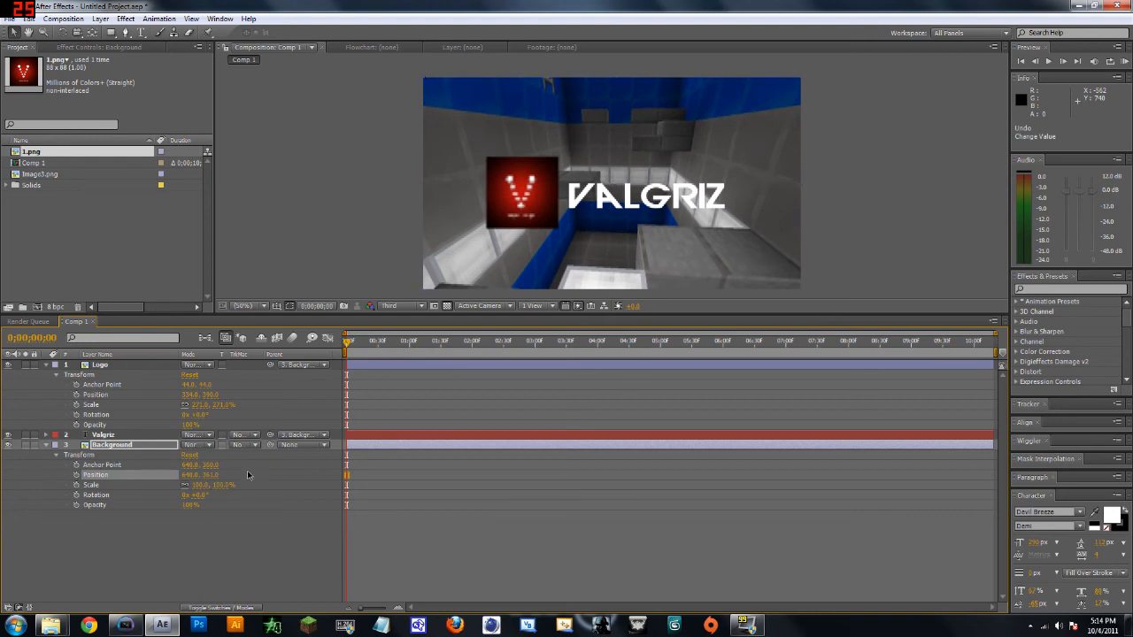
key(ctrl+z)
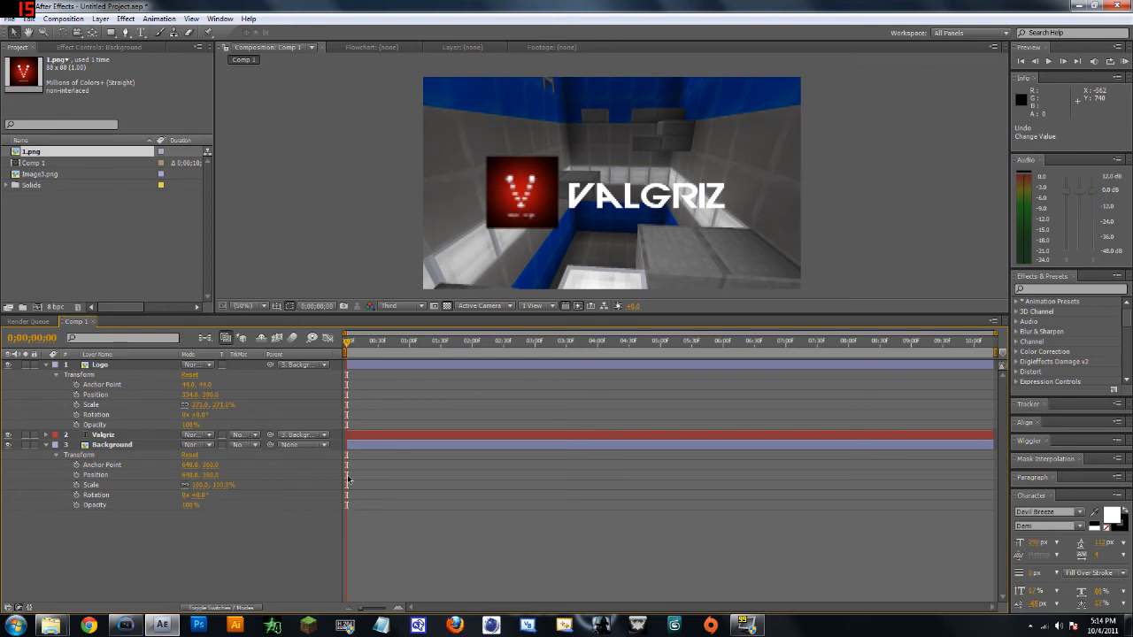
Set the Logo layer's parent to Valgriz and the Valgriz layer's parent to None
click(299, 364)
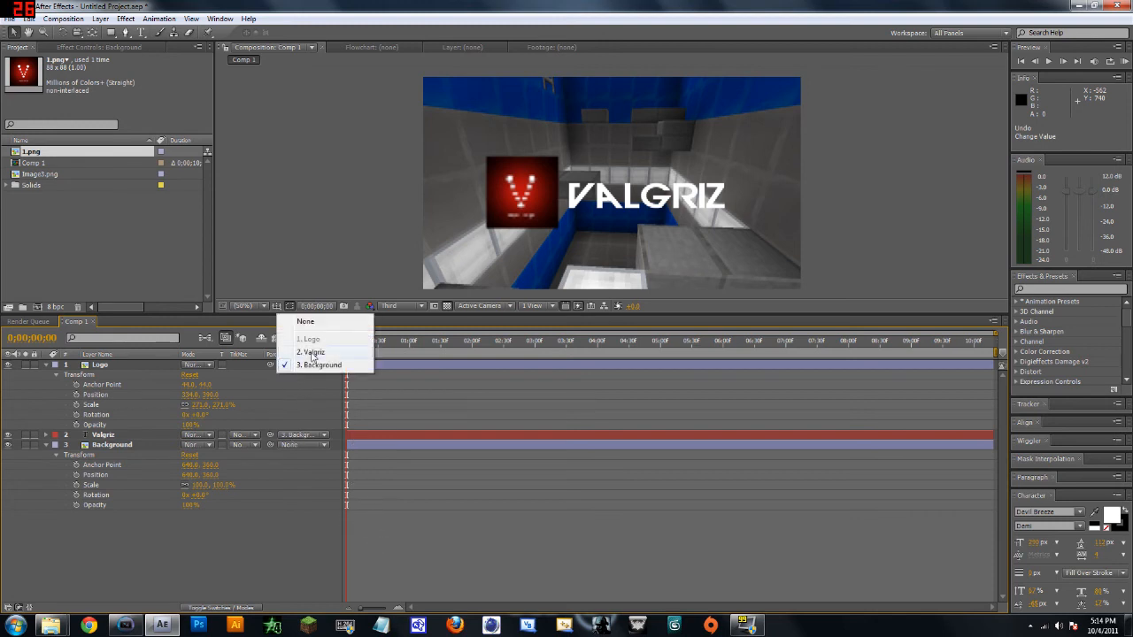
click(312, 352)
click(302, 434)
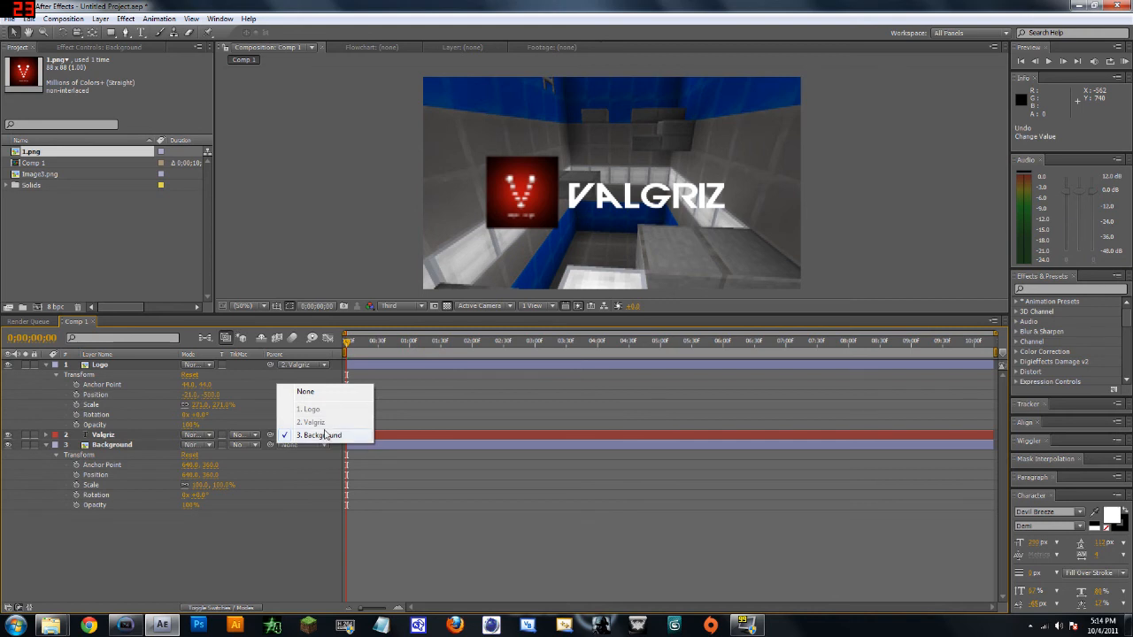
click(316, 433)
click(302, 436)
click(306, 391)
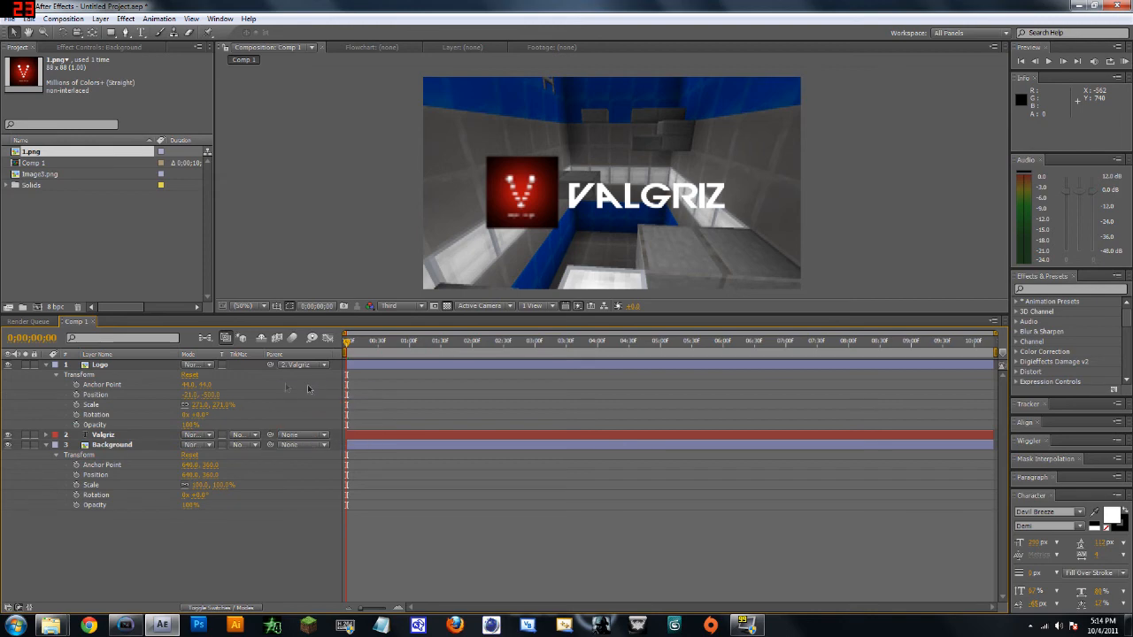
Add the expression wiggle(3,18) to the Valgriz text layer's Position and preview the motion
click(46, 444)
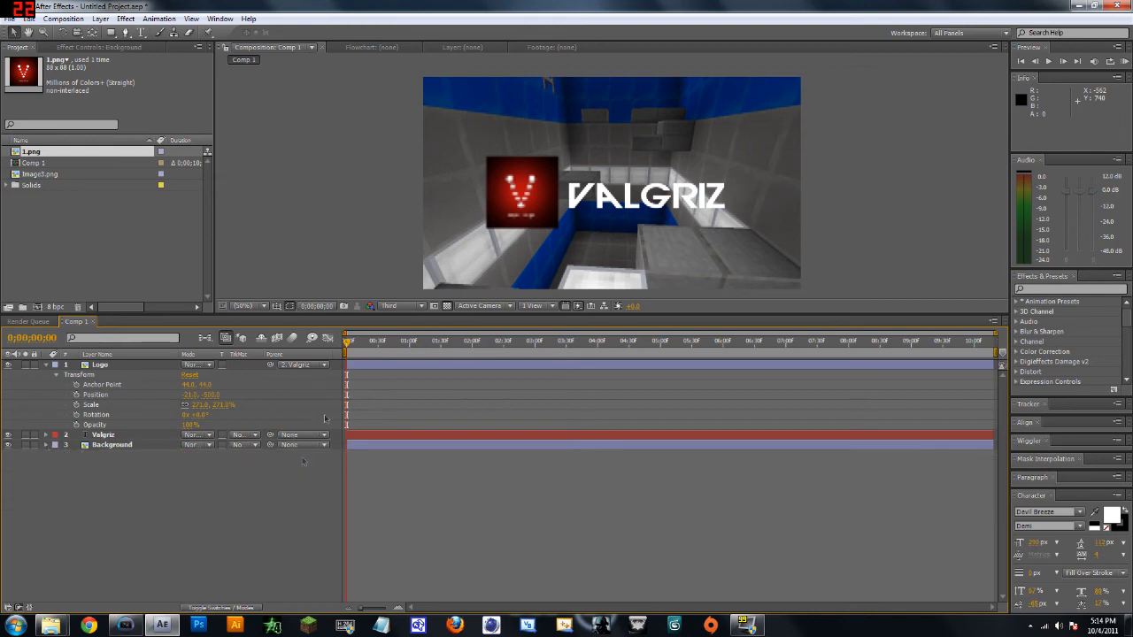
click(47, 366)
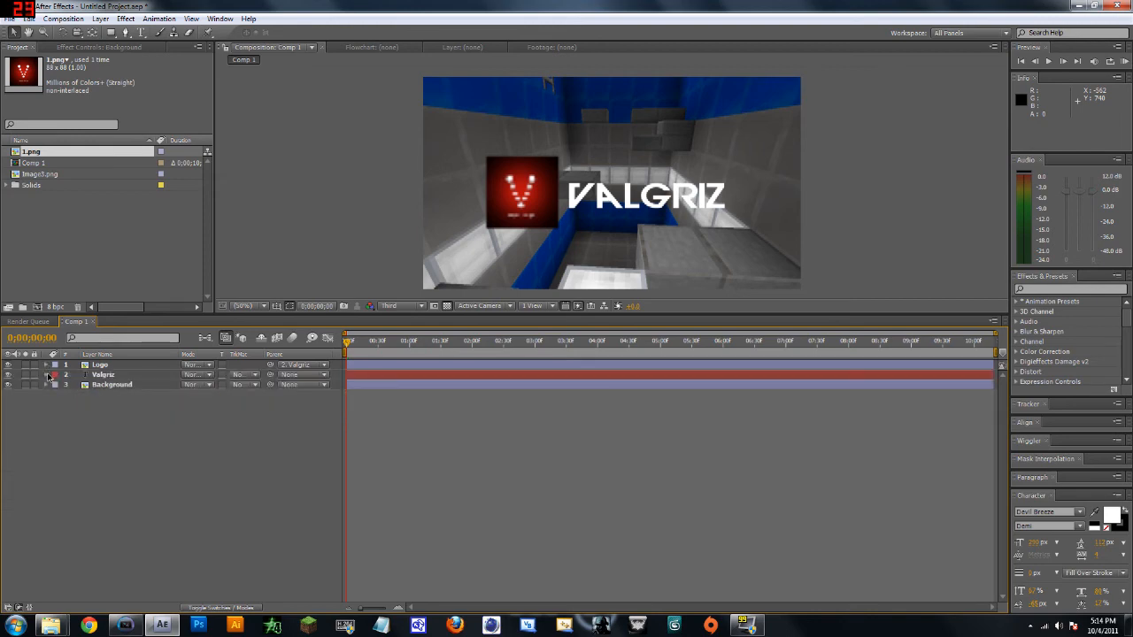
click(47, 375)
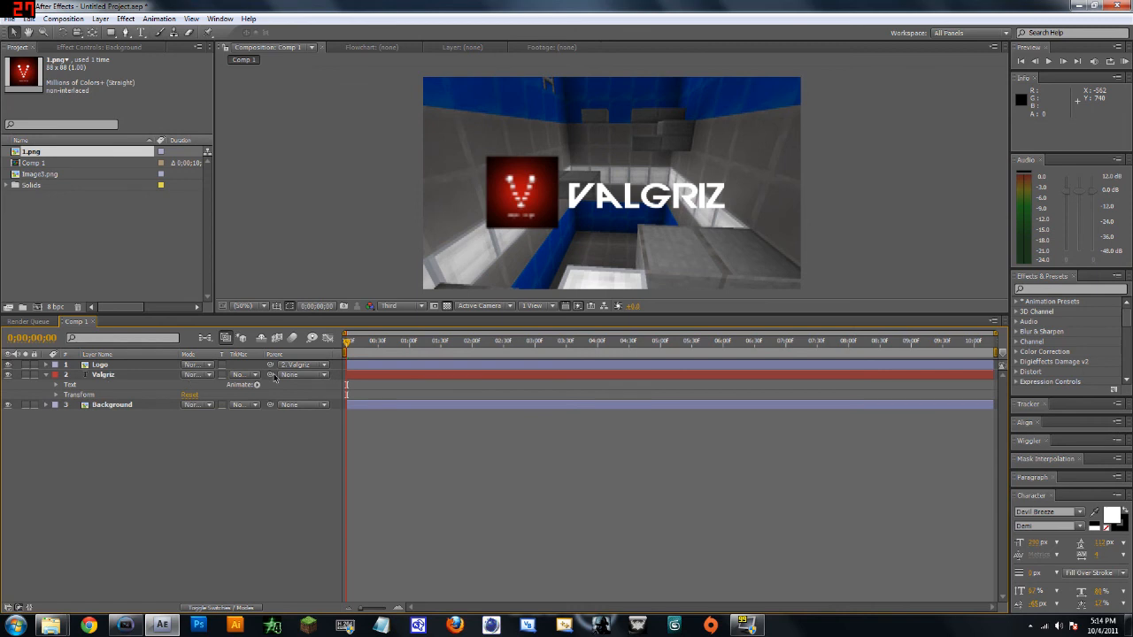
click(55, 395)
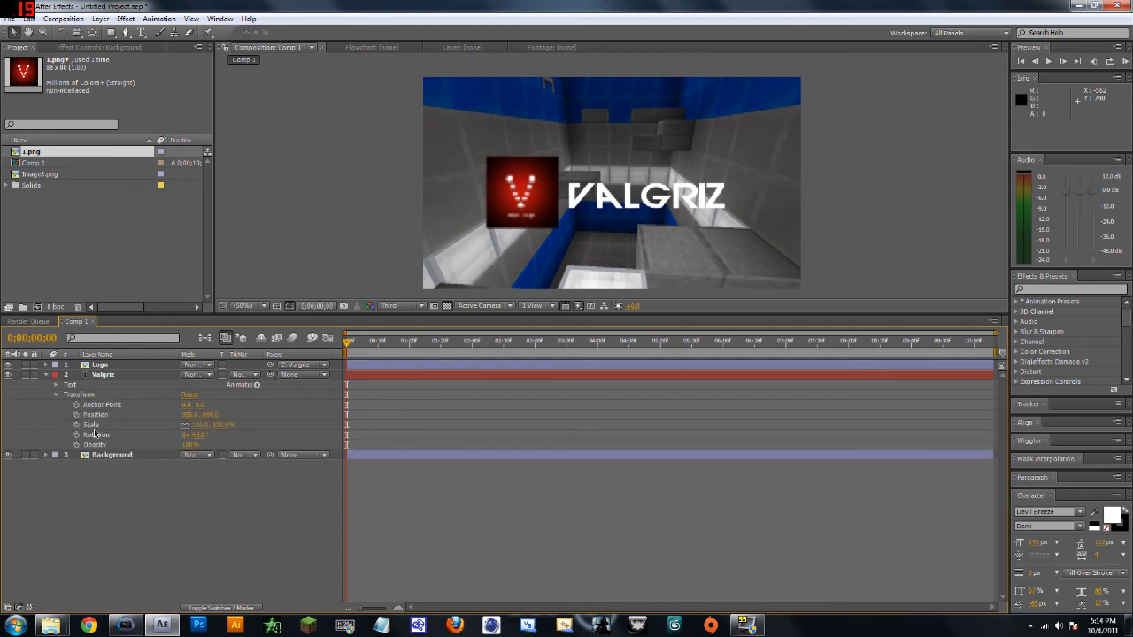
alt+click(76, 415)
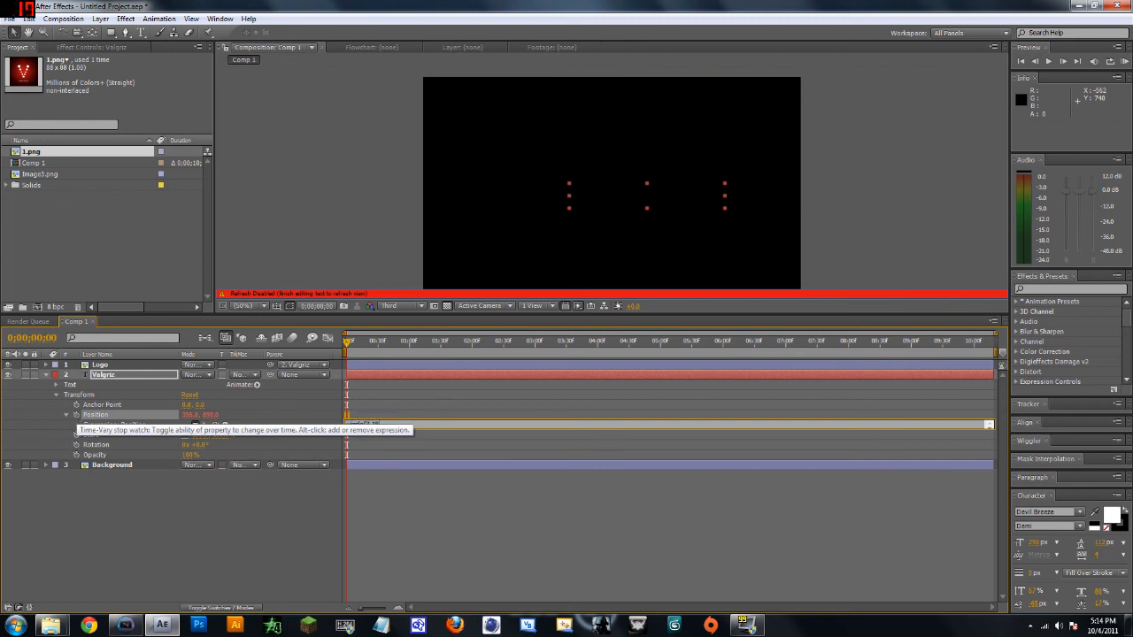
click(433, 445)
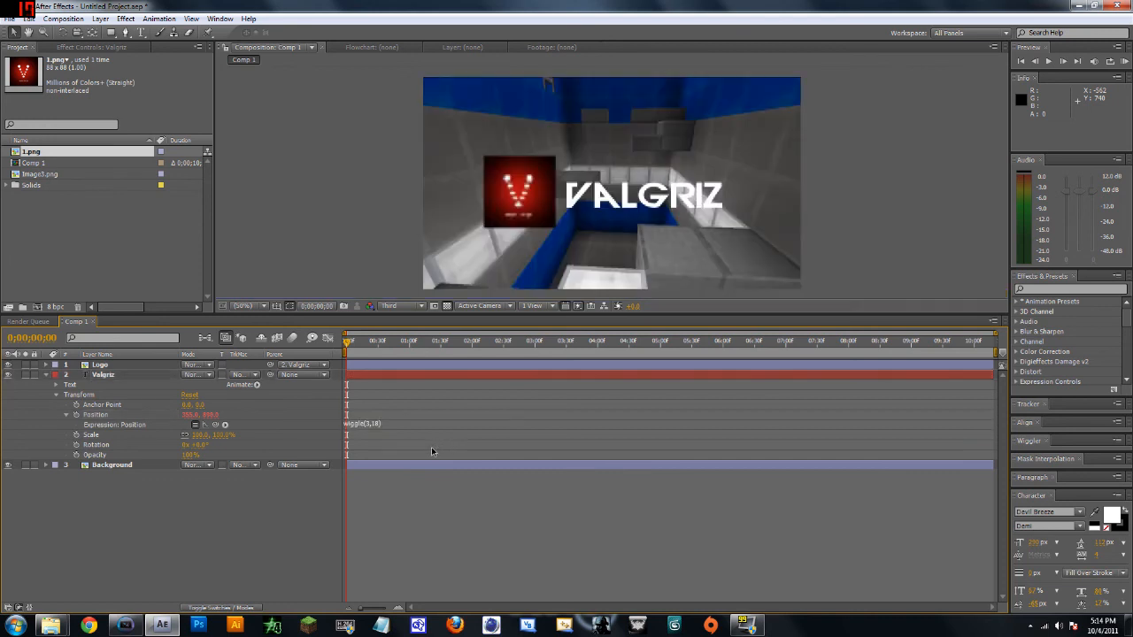
key(KP_0)
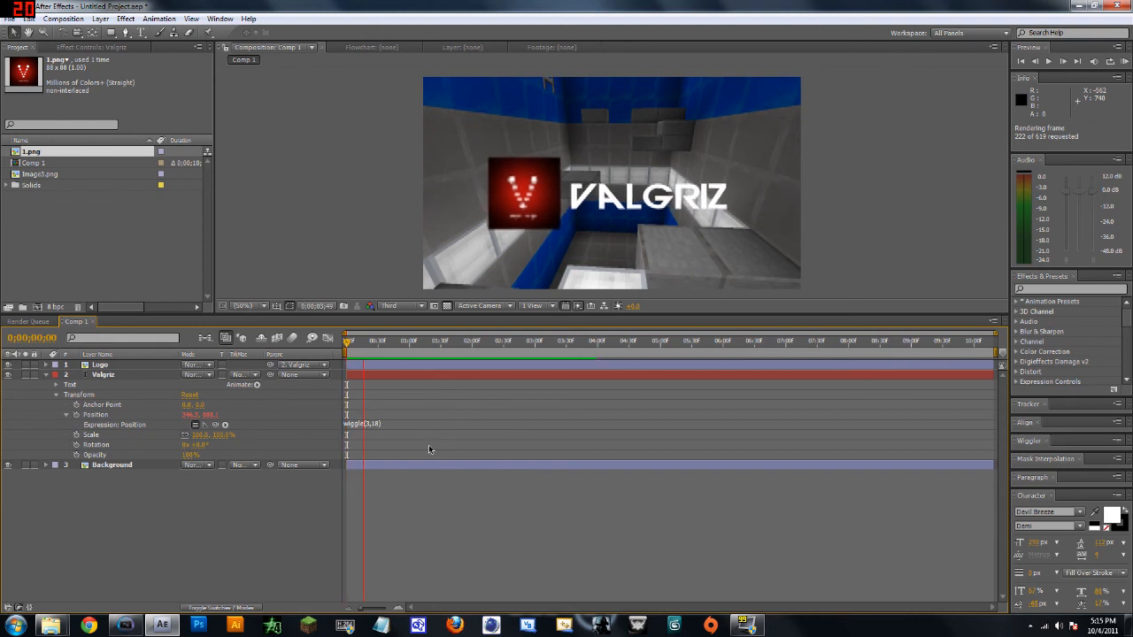
key(space)
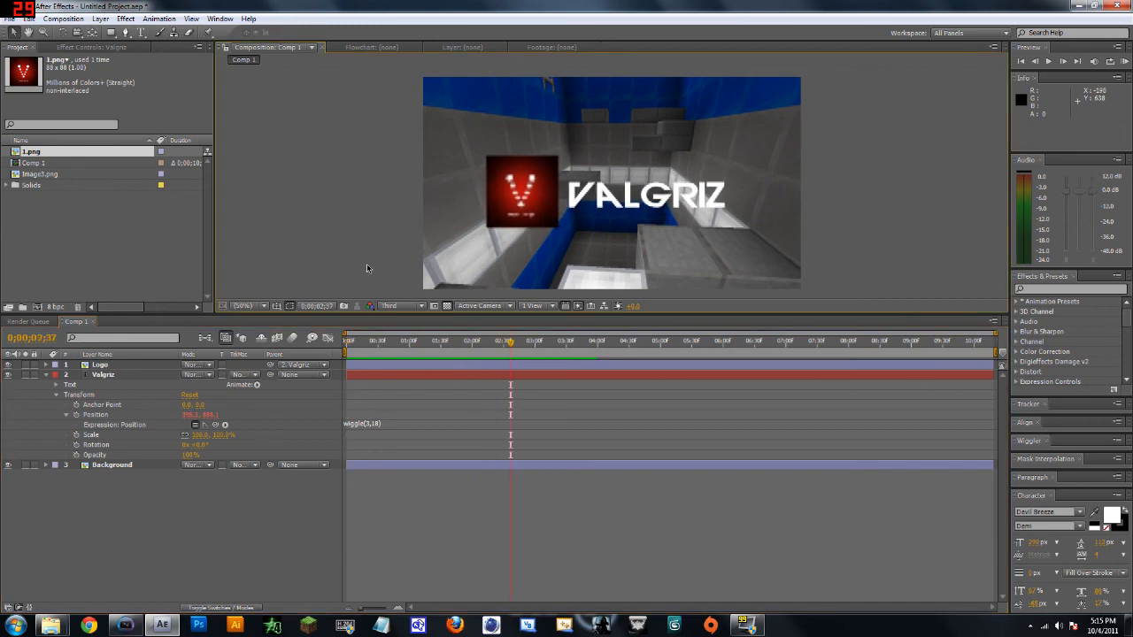